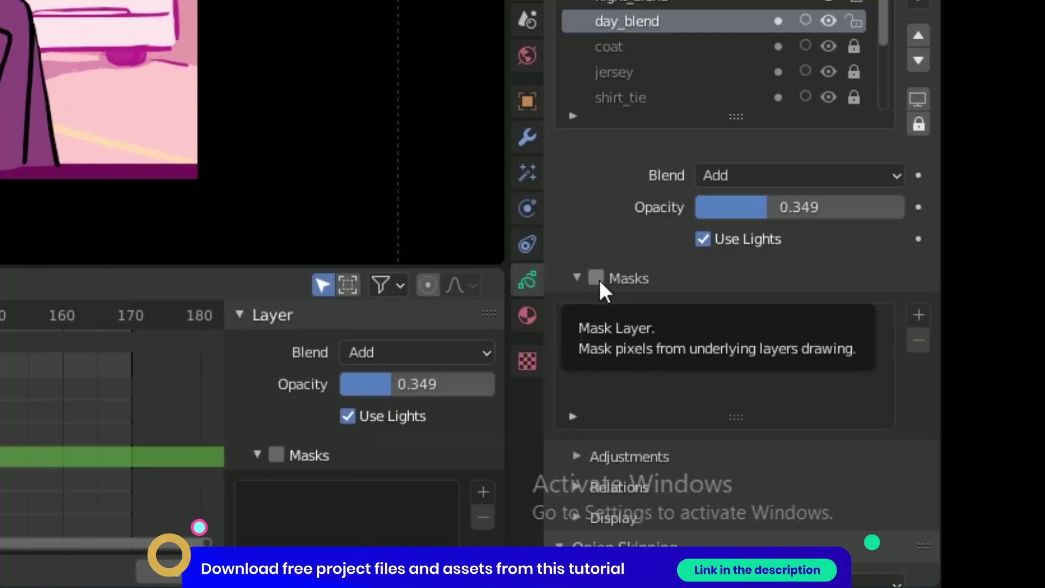
Enable Masks on the day_blend layer and add coat as its mask layer
click(597, 278)
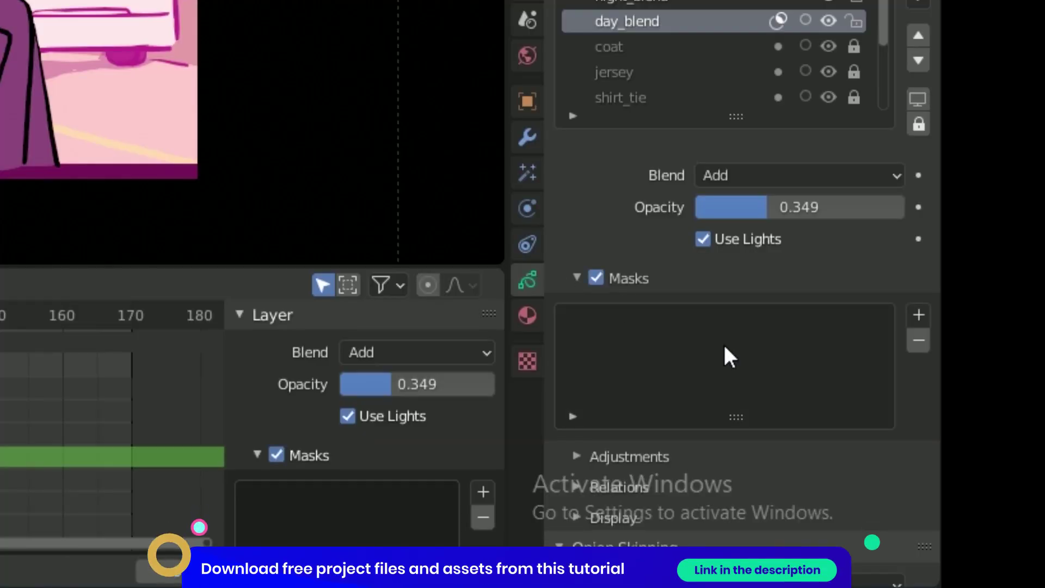
click(919, 316)
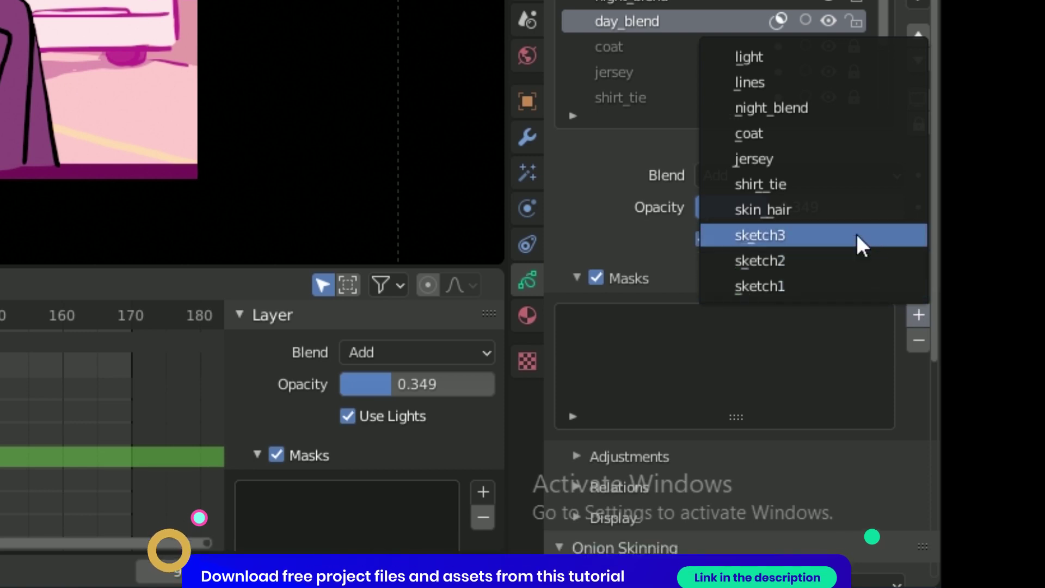
click(786, 129)
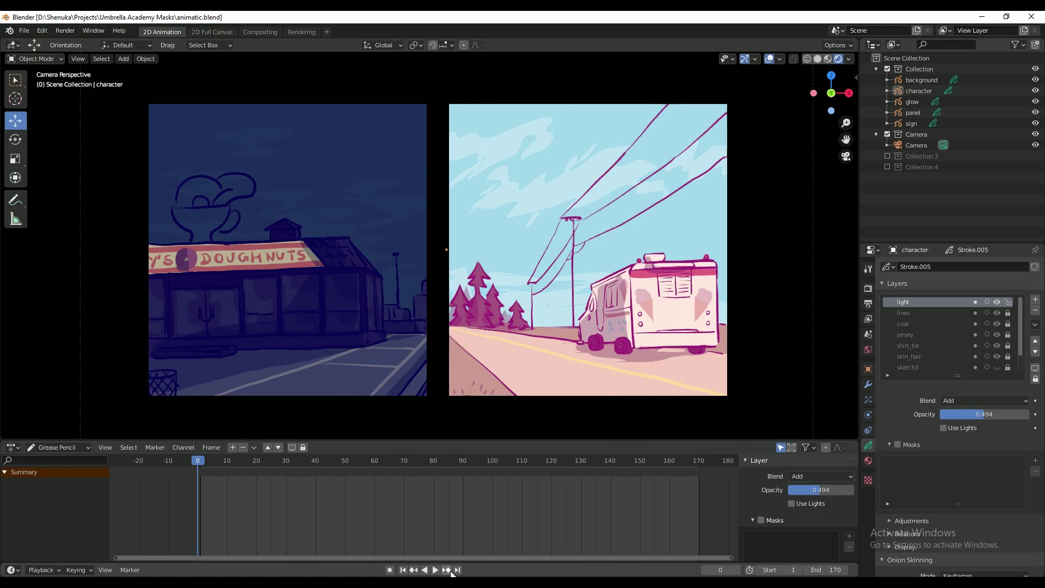
Play the animation and toggle the character, glow and panel objects' visibility to compare
click(432, 570)
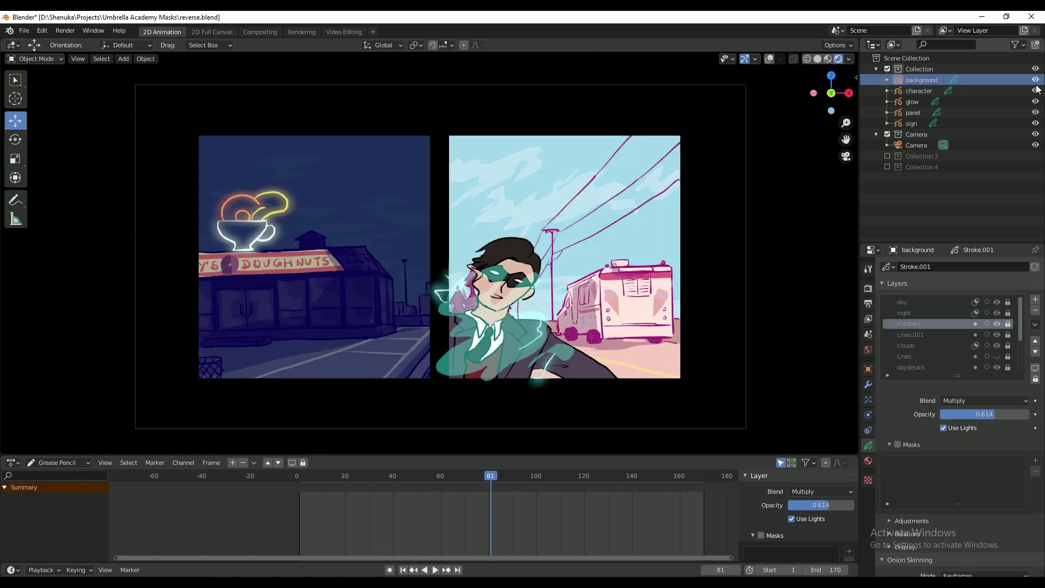
click(1036, 90)
click(1035, 91)
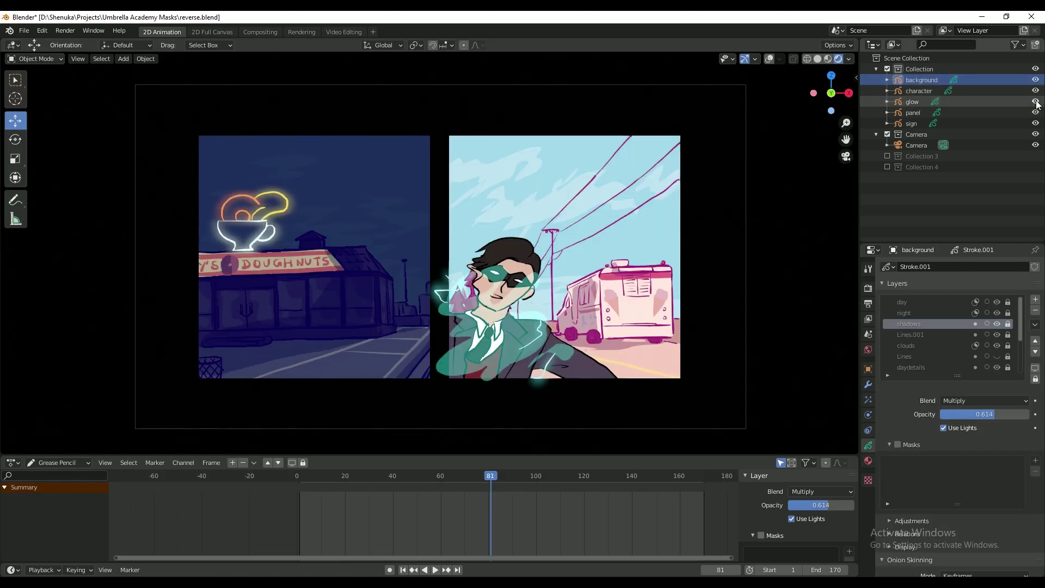
click(1036, 101)
click(1036, 101)
click(1036, 112)
click(1036, 113)
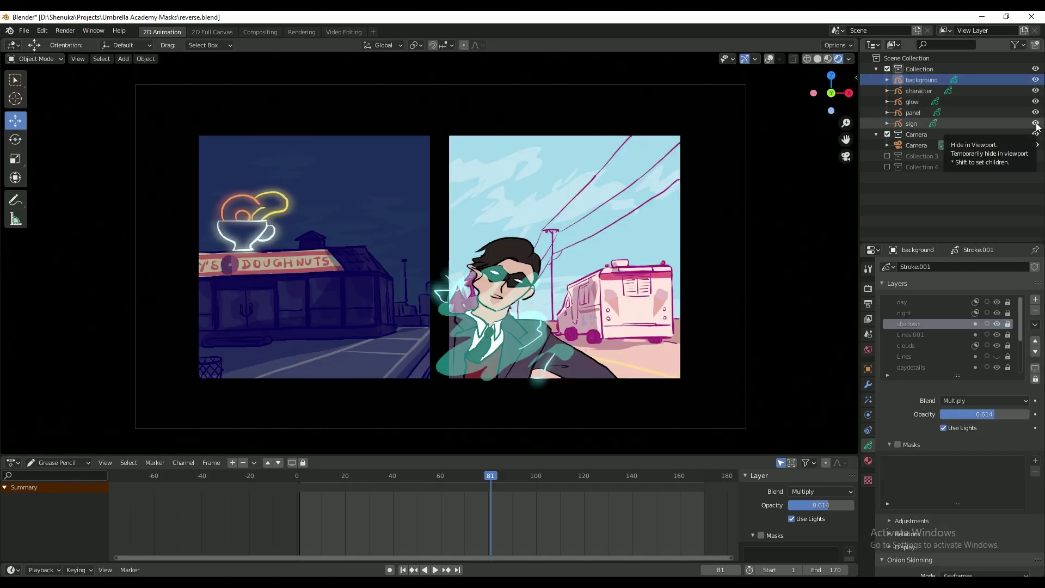
Select the character and toggle its light, coat and jersey layers off and on
click(569, 365)
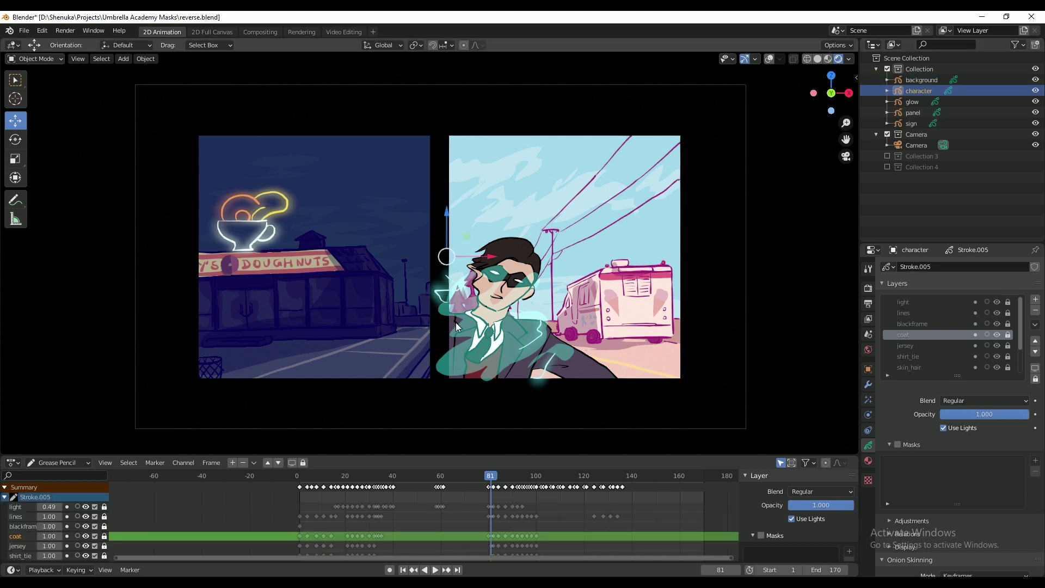
click(997, 302)
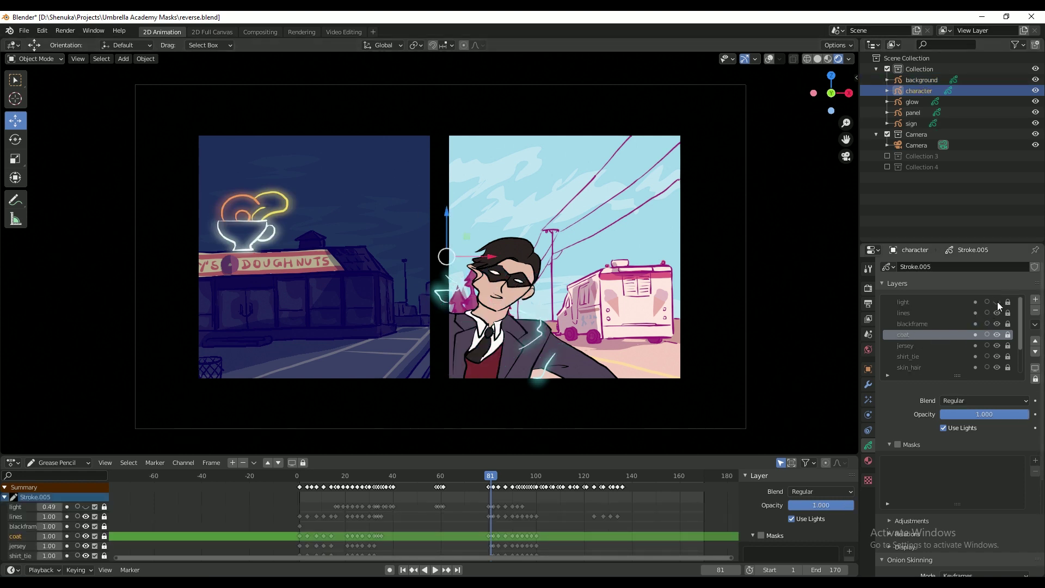
click(997, 301)
click(996, 300)
click(996, 300)
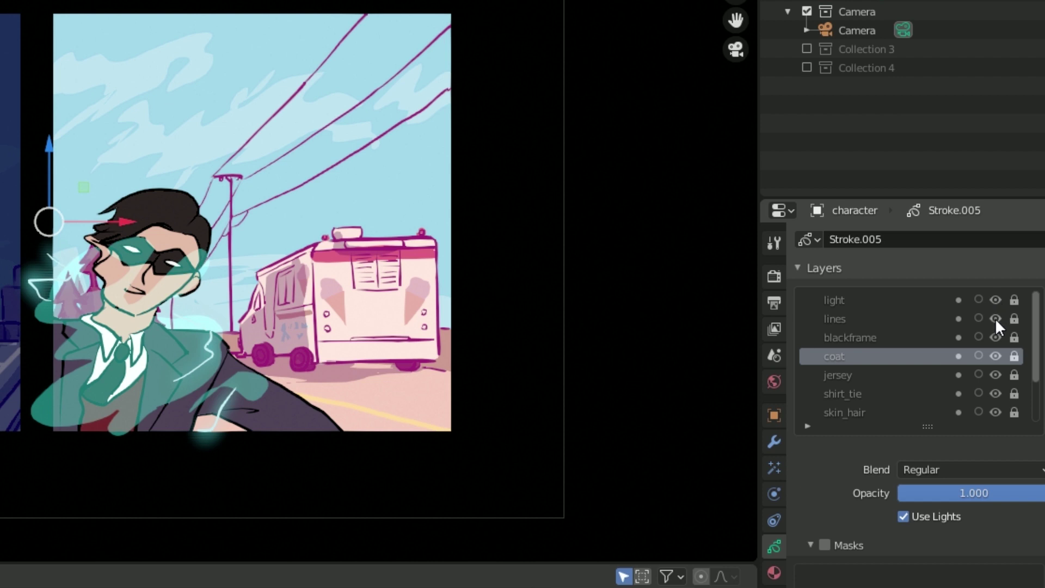
click(997, 355)
click(997, 355)
click(994, 378)
click(994, 377)
Compare the background's day_blend and night_blend materials by toggling them, then select the character
scroll(1033, 362, down, 2)
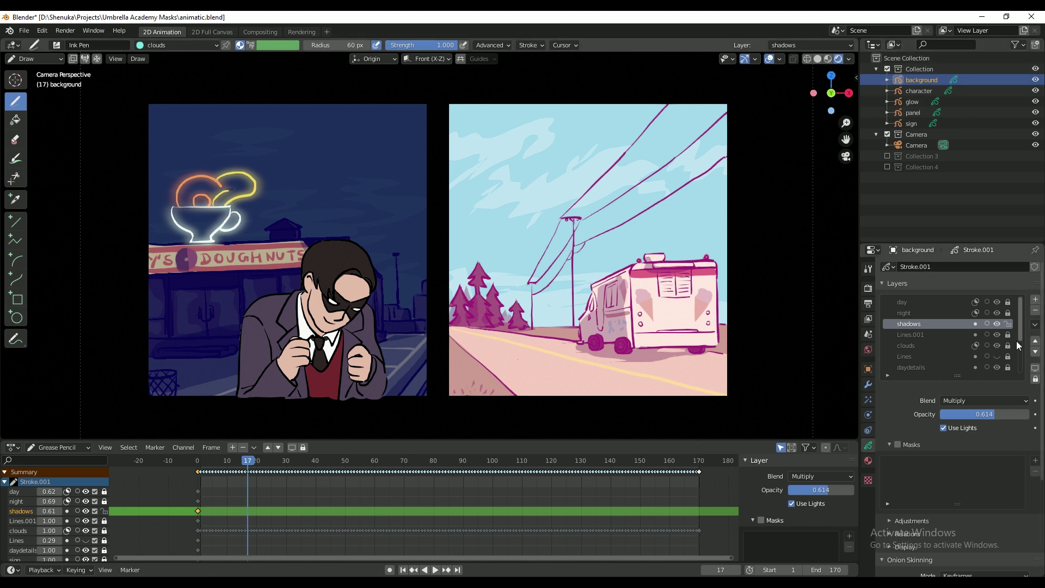
click(868, 461)
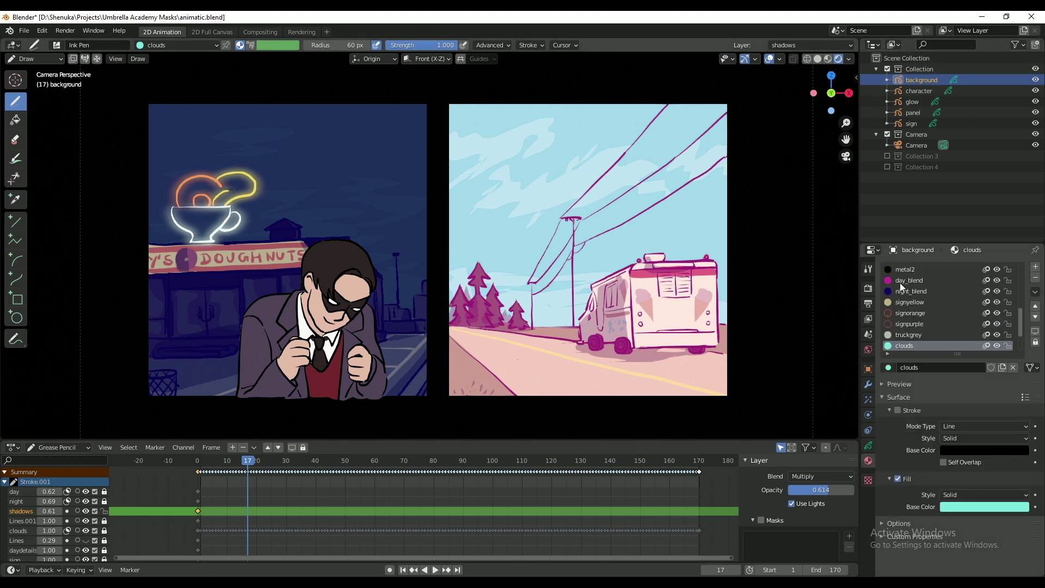
click(997, 281)
click(997, 281)
click(997, 291)
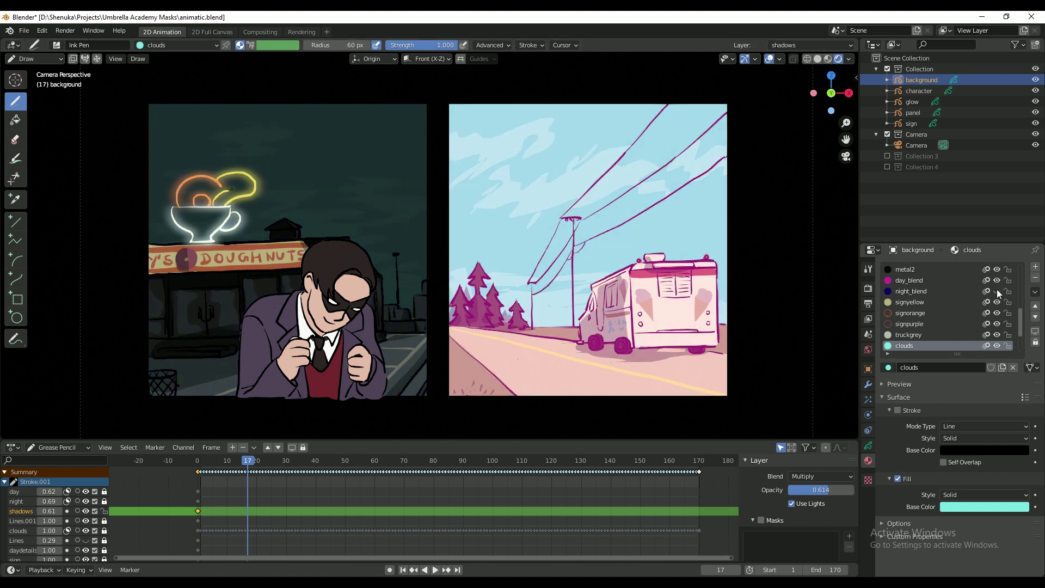
click(998, 291)
click(998, 292)
click(997, 280)
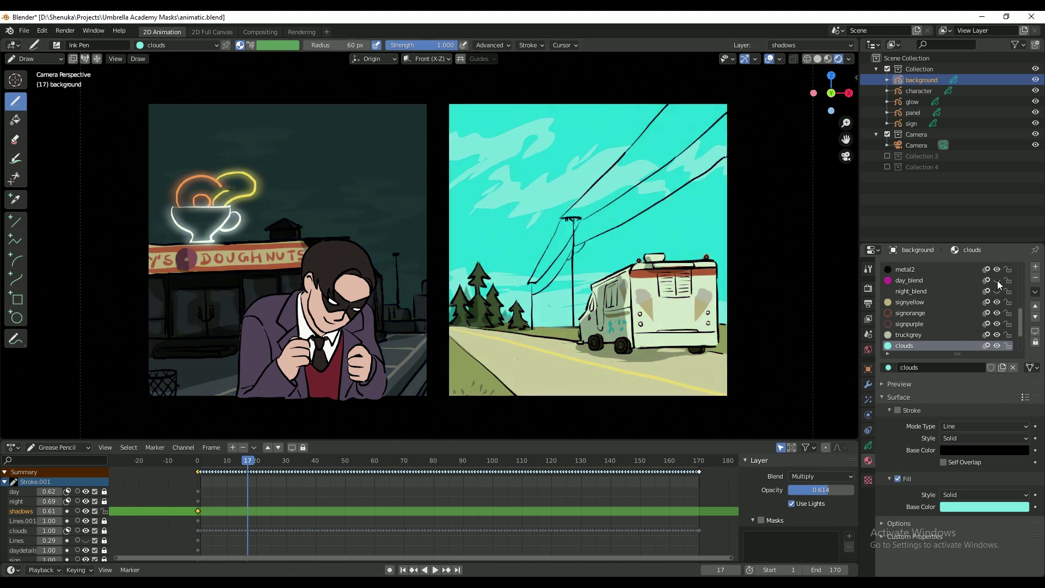
click(997, 279)
click(999, 291)
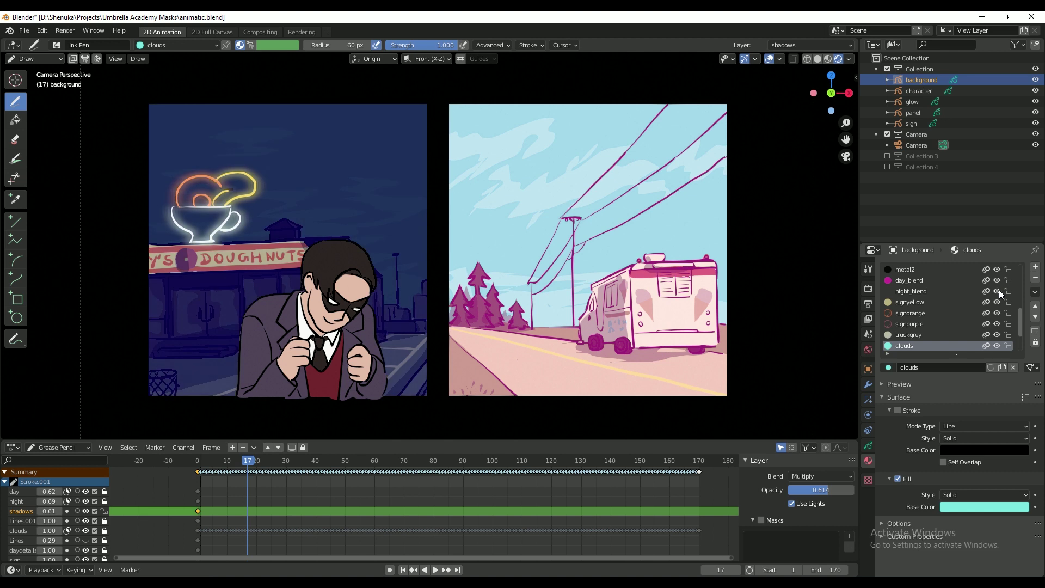
click(919, 91)
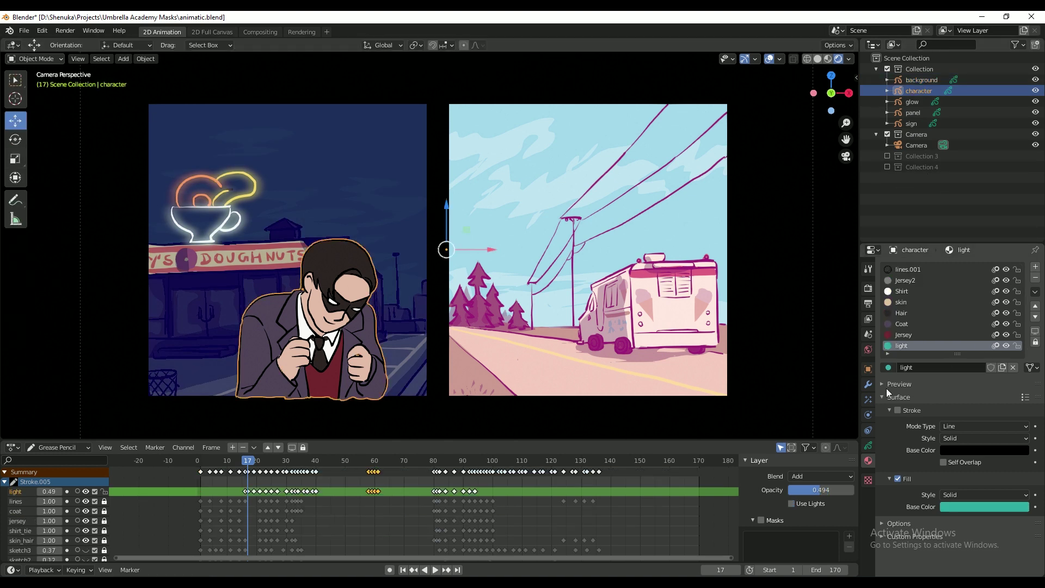
Add two material slots to the character holding day_blend and night_blend
click(1036, 267)
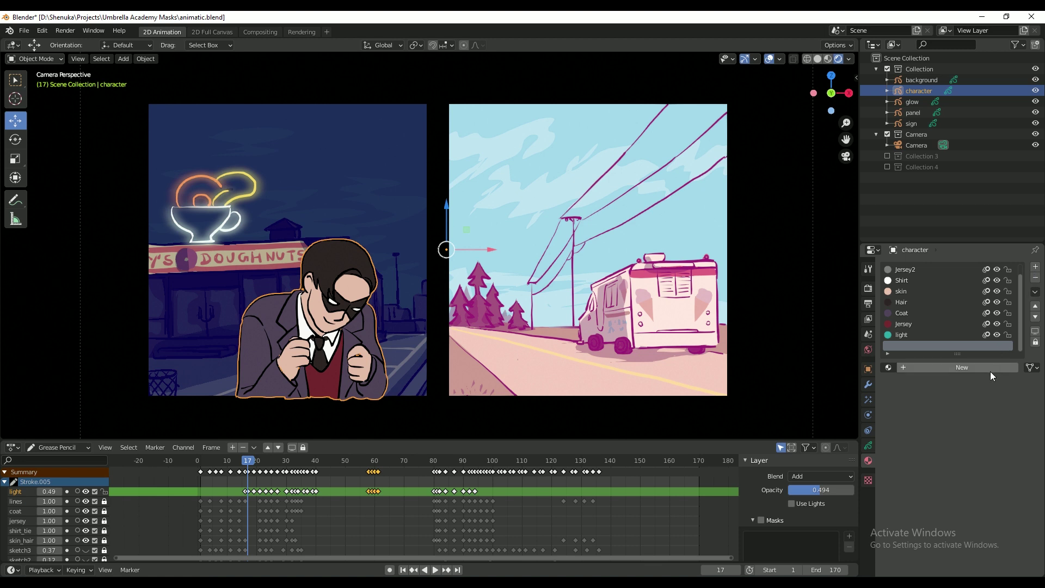
click(888, 367)
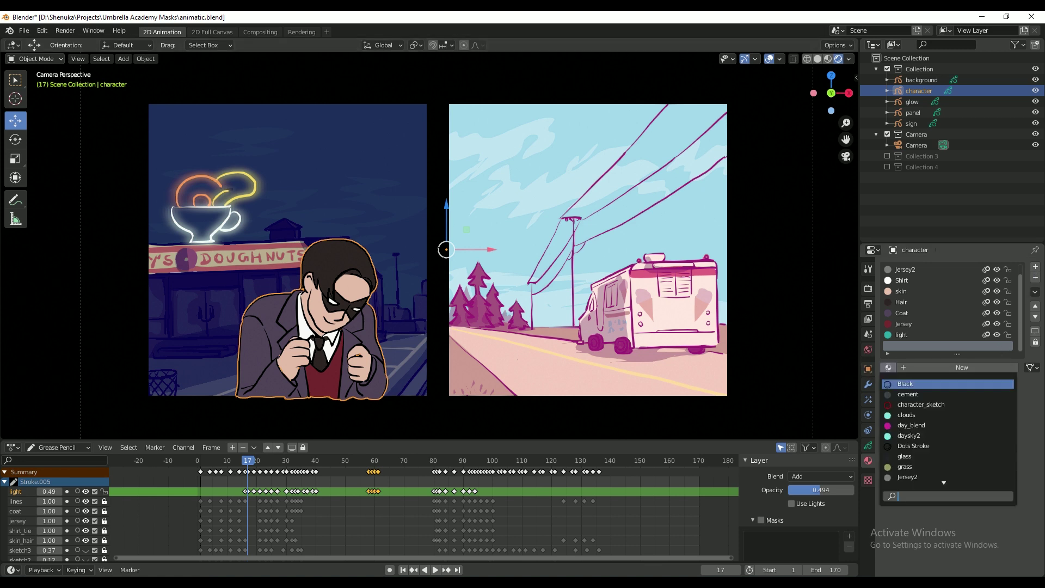
click(903, 424)
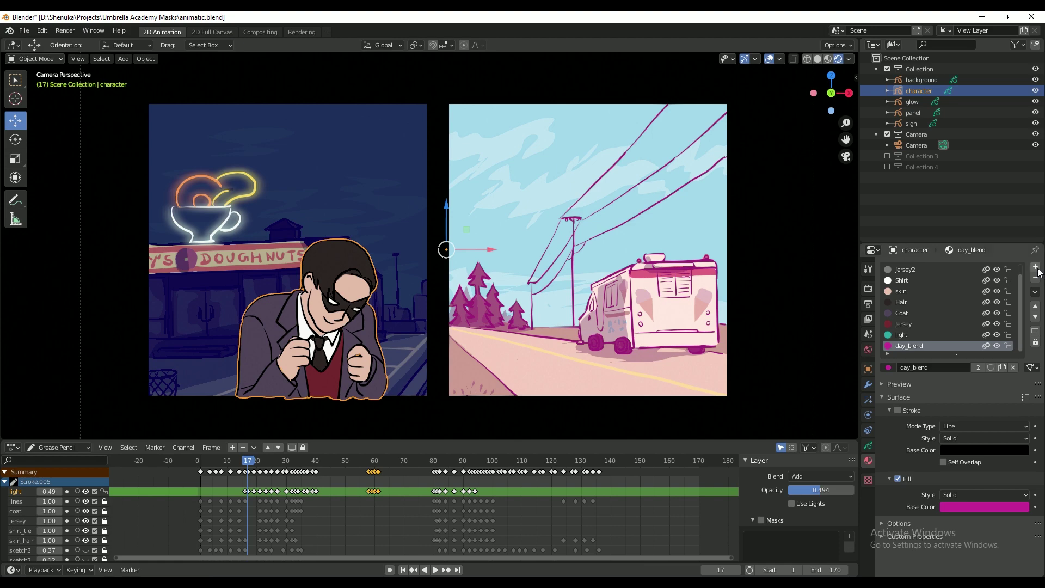
click(1036, 267)
click(888, 368)
text(night)
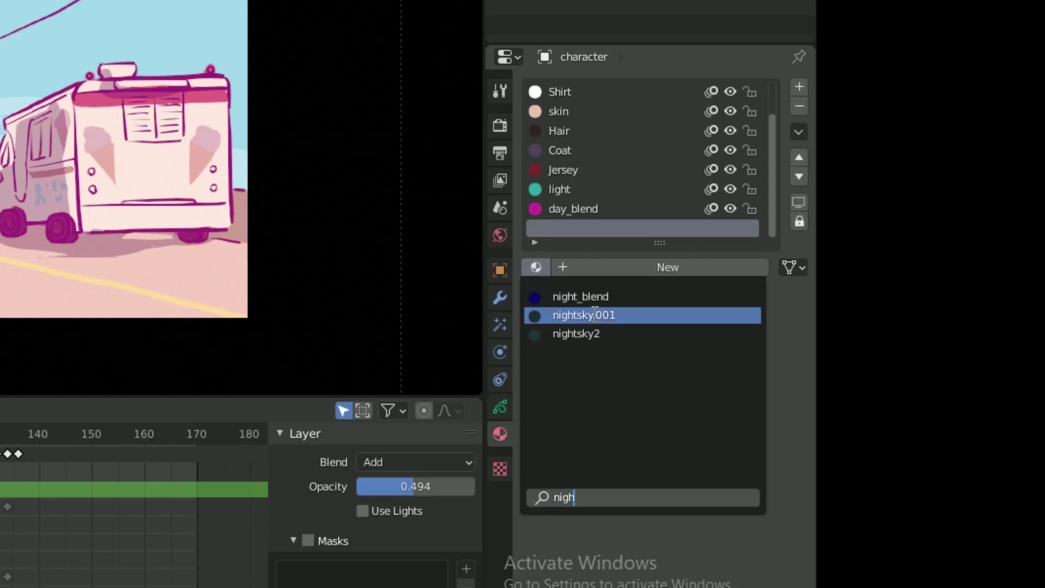
click(572, 297)
click(500, 408)
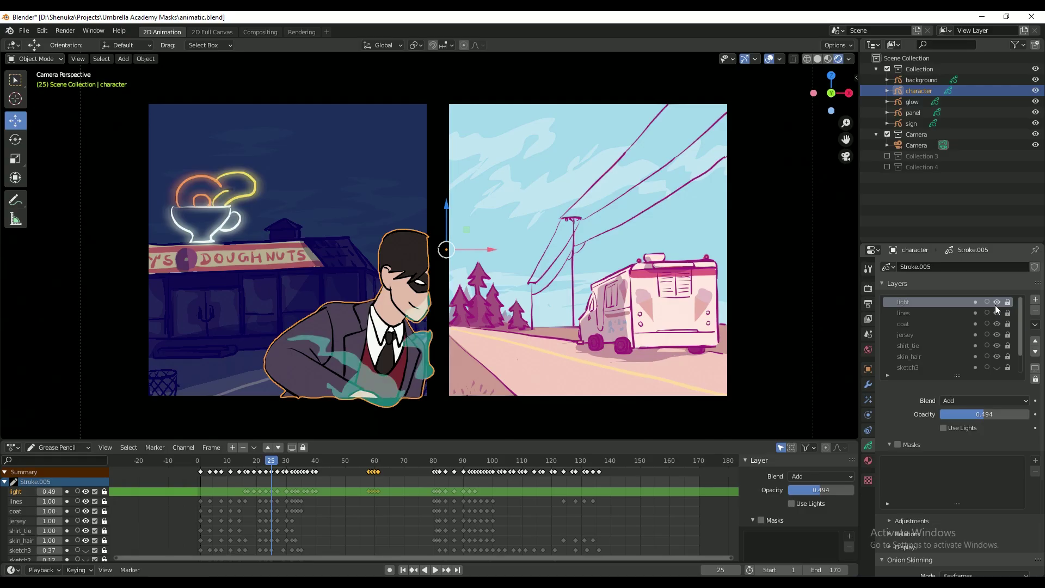
Check the lines layer, add a new layer above coat and rename it day_blend
click(997, 314)
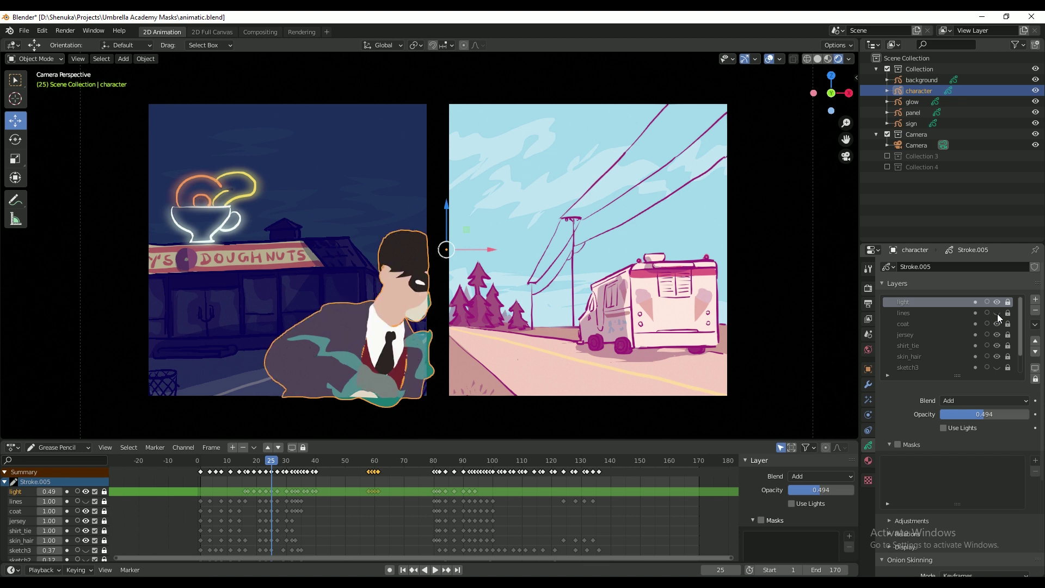
click(997, 313)
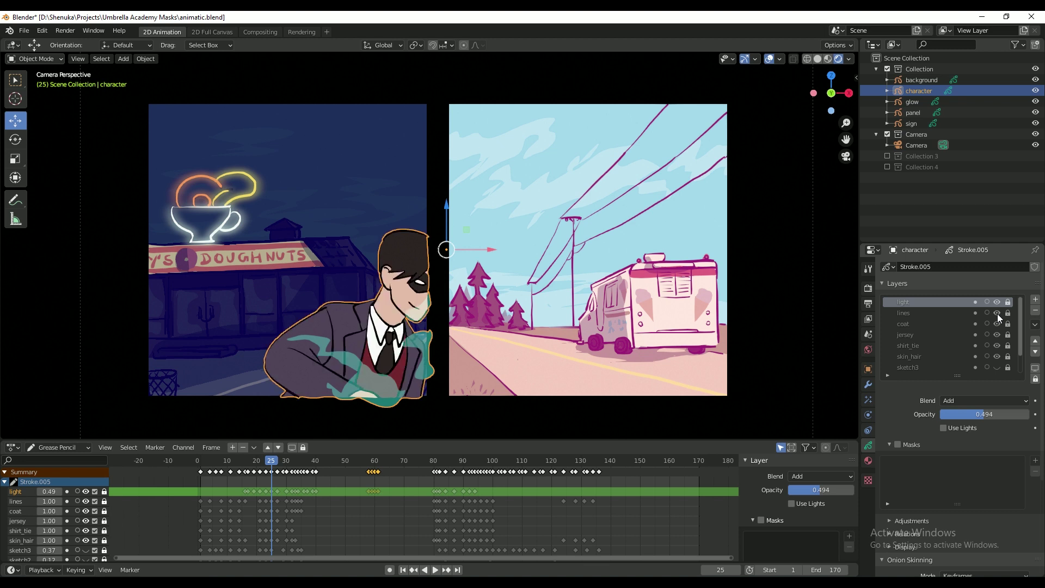
click(907, 325)
click(1035, 300)
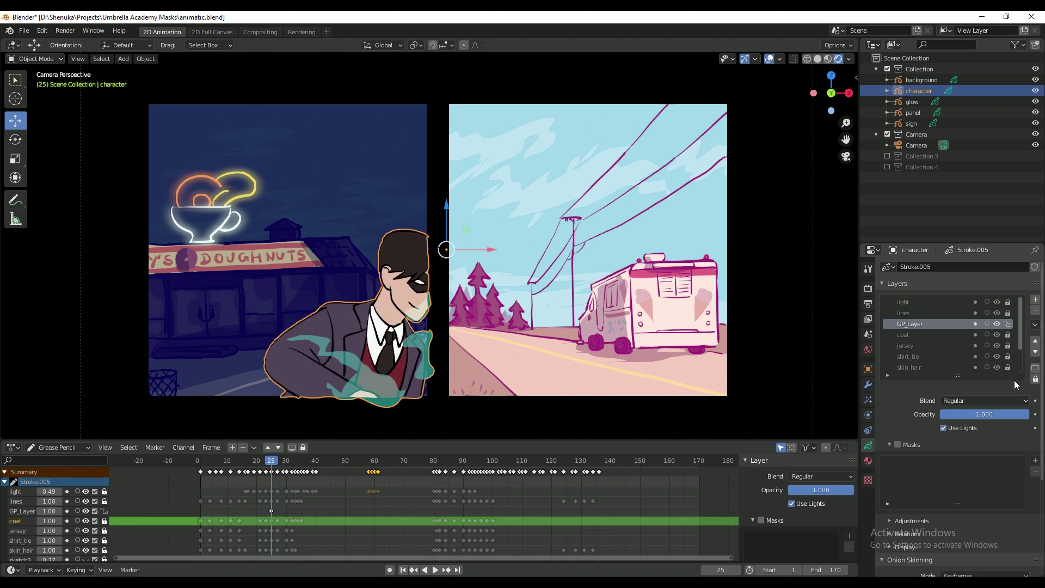
double_click(904, 324)
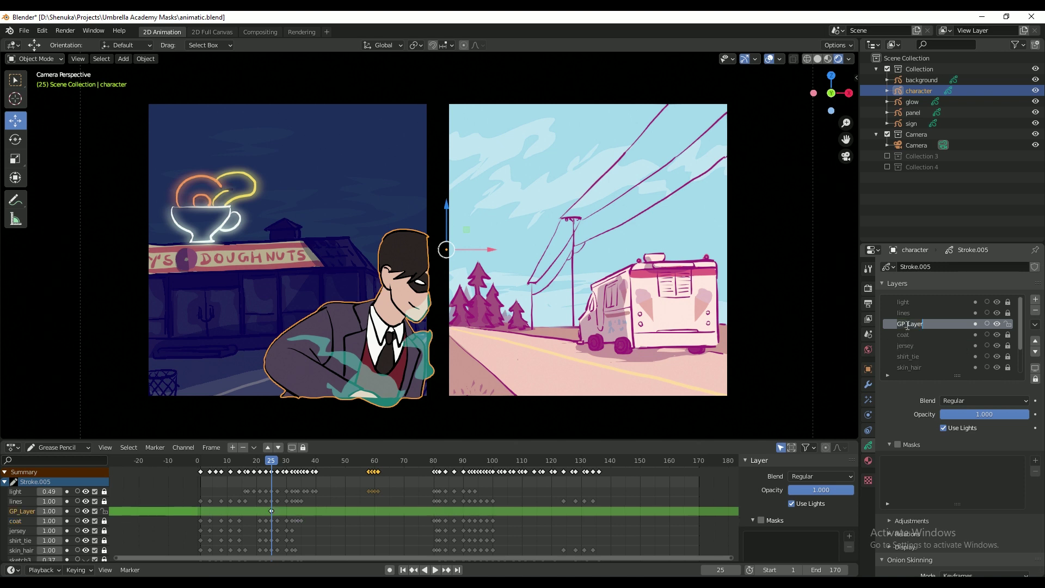
text(day_blend)
key(Return)
Add a second layer and name it night_blend
click(1035, 299)
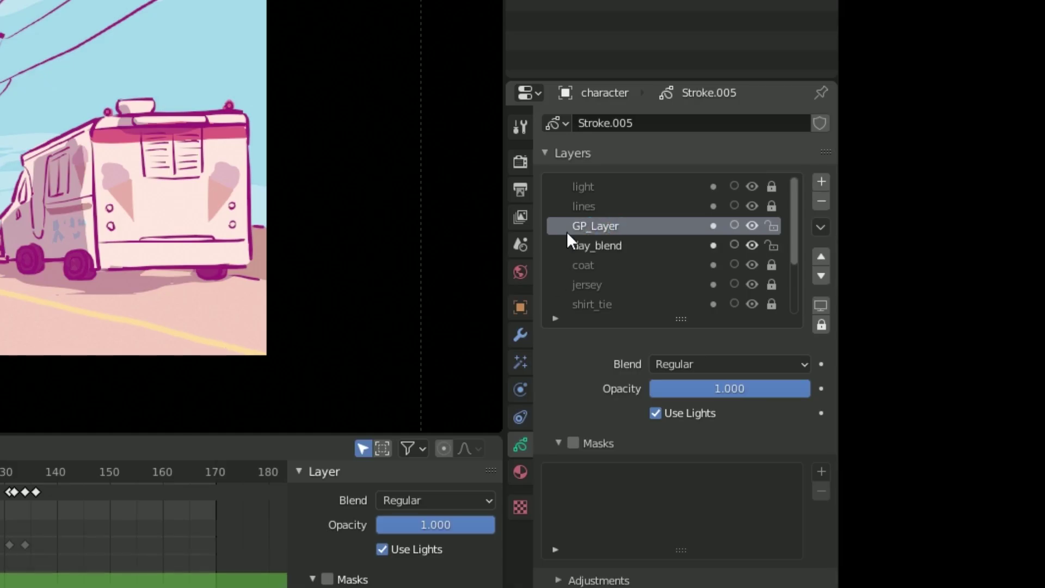
double_click(904, 324)
text(night_b)
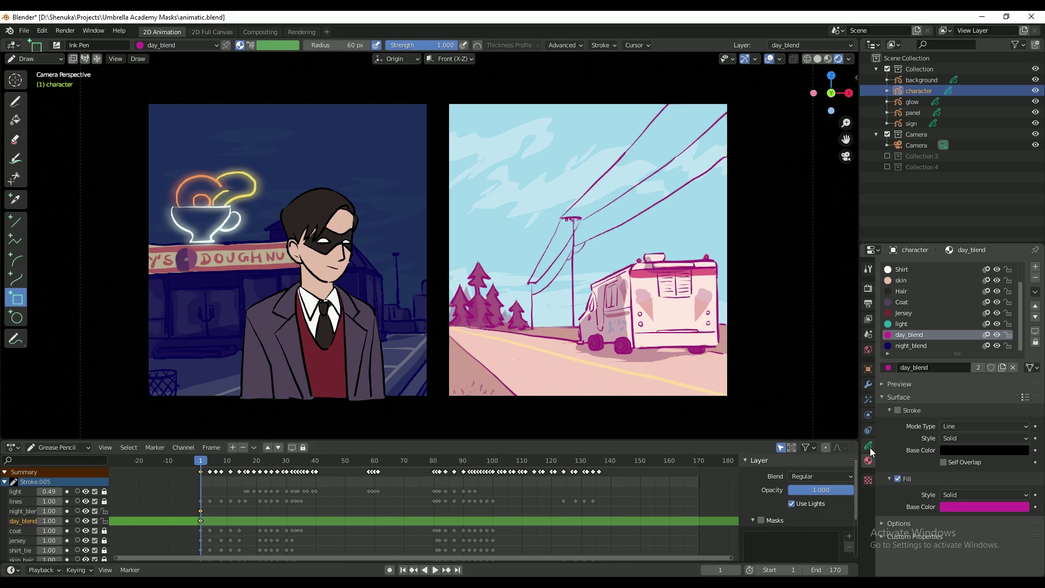
click(869, 447)
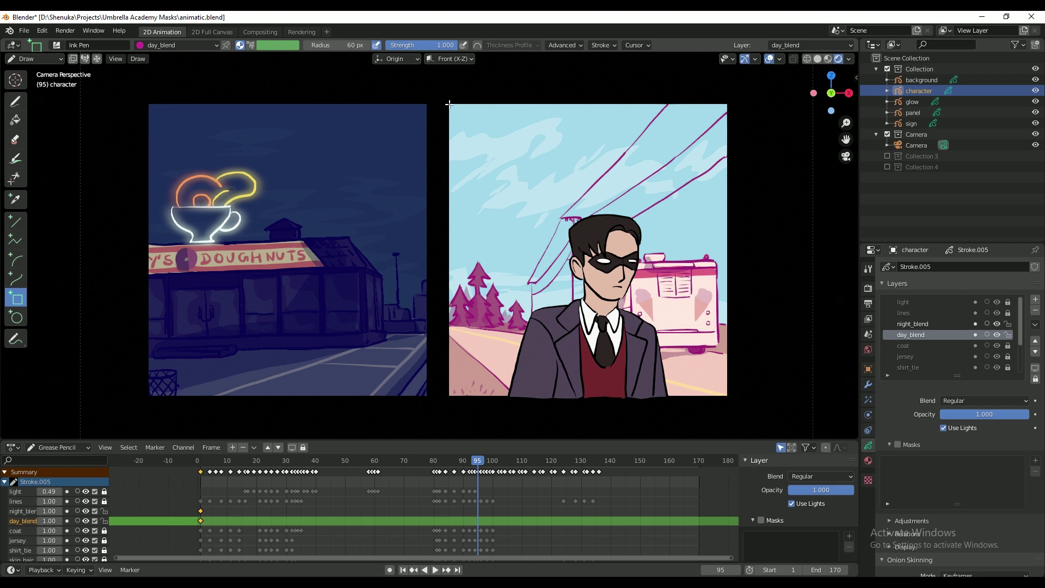
Draw a filled magenta box over the whole right daytime panel on day_blend
drag(456, 119, 727, 396)
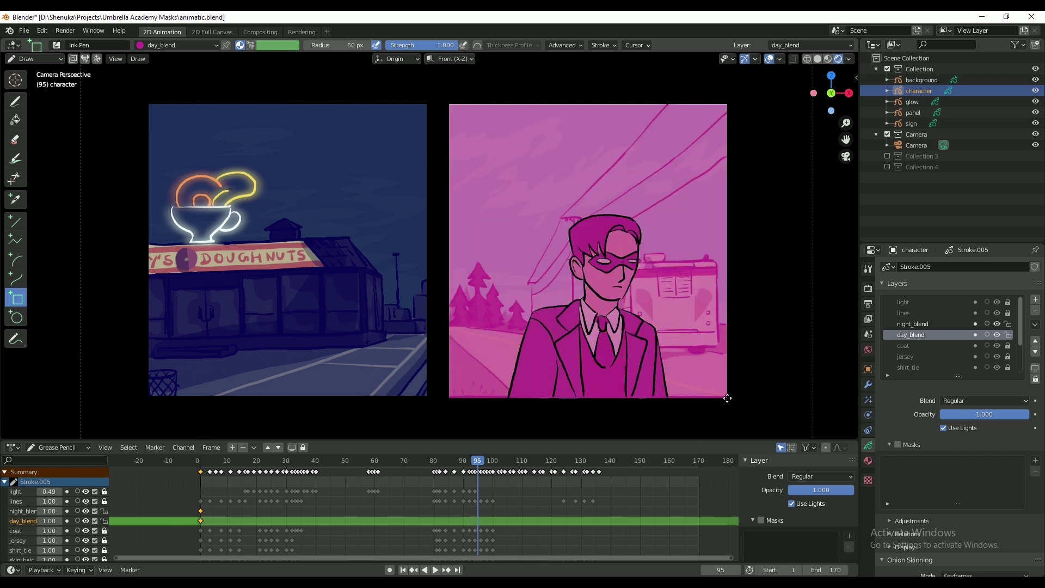
Confirm the box, set day_blend to Add blending at 0.349 opacity, and enable its masks
key(Return)
click(862, 458)
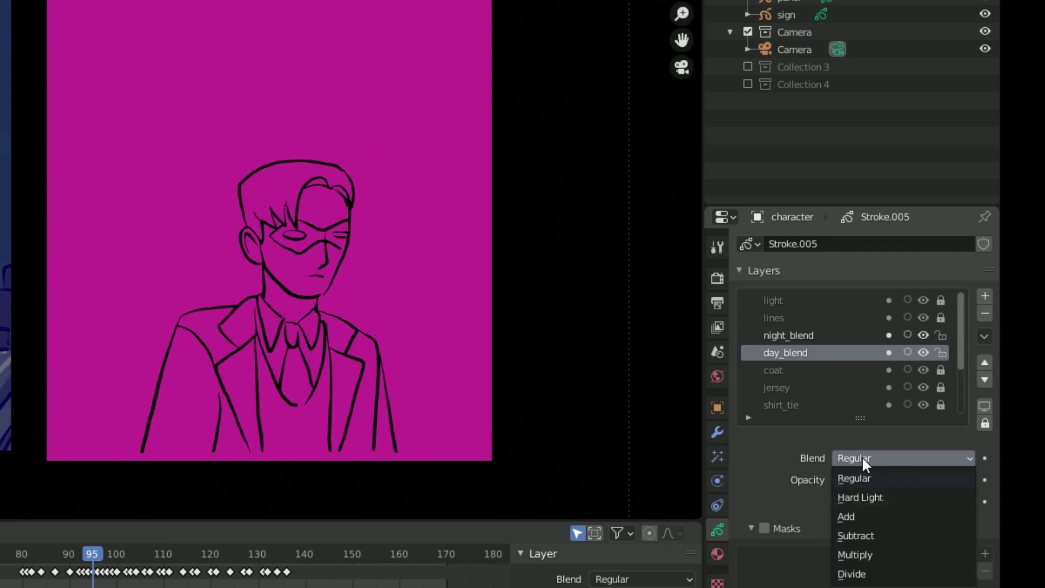
click(872, 517)
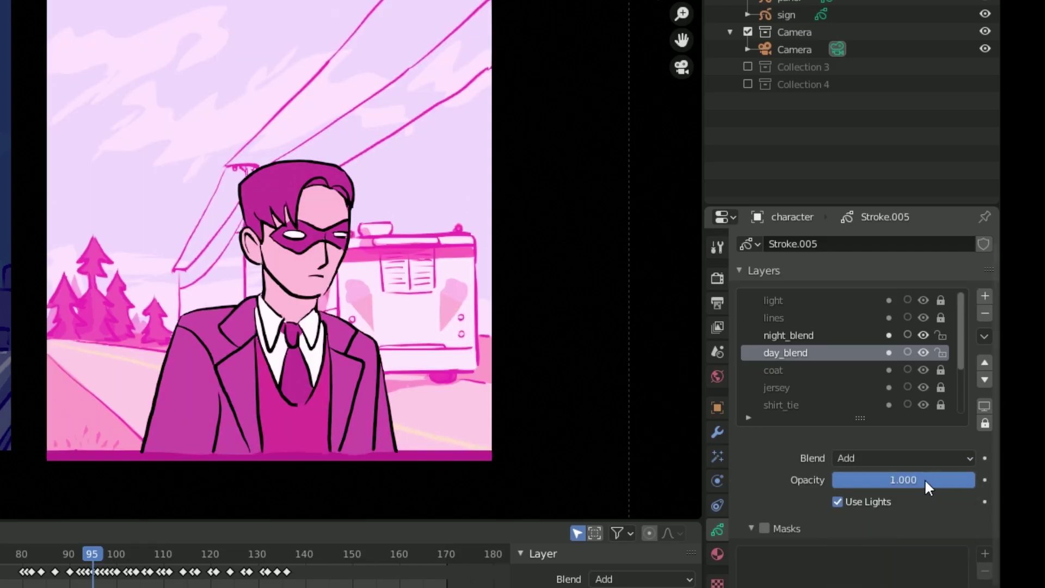
drag(924, 479, 884, 477)
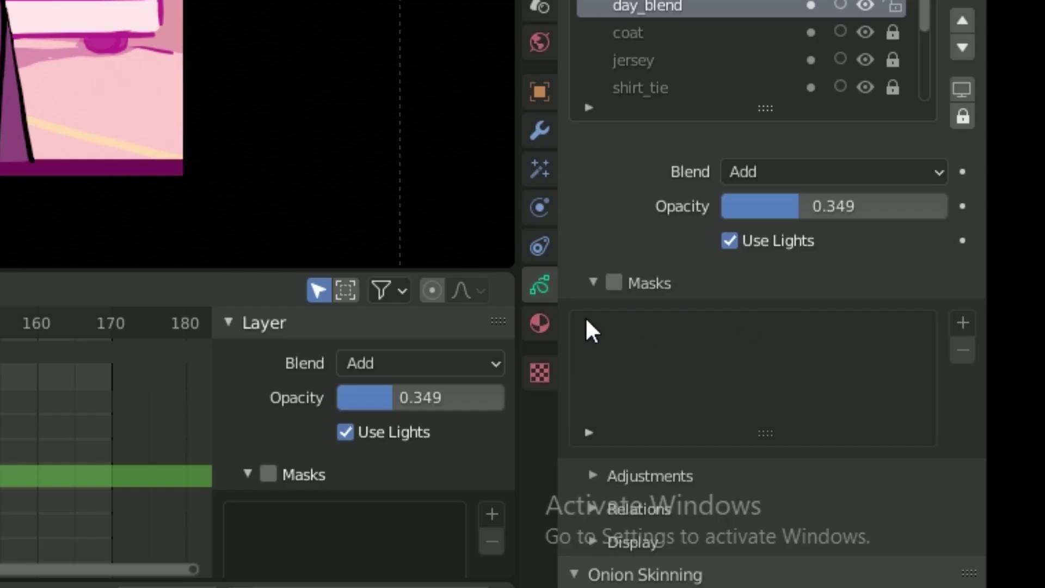
click(617, 284)
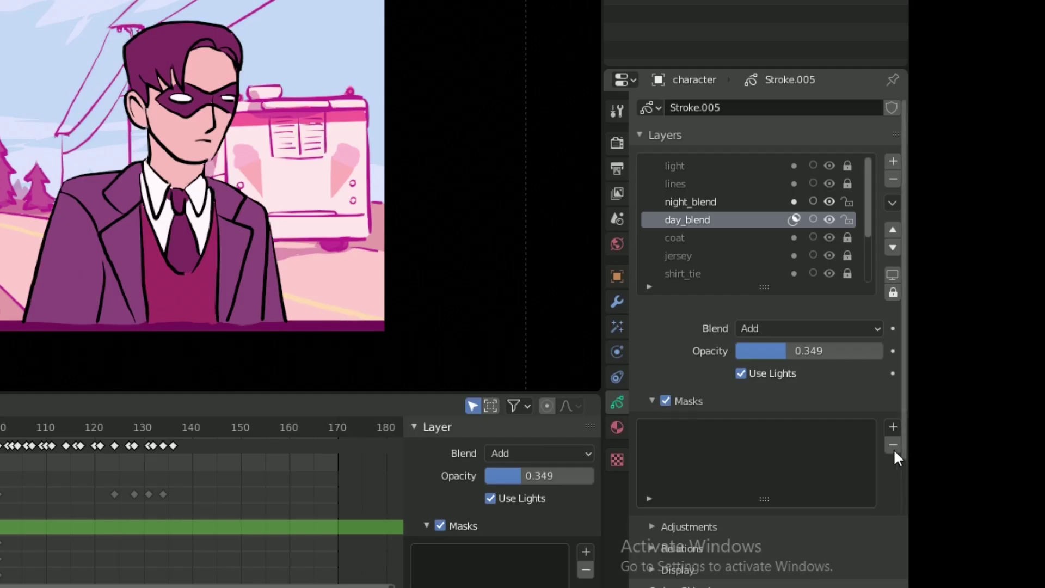
Mask day_blend with coat, skin_hair, jersey and shirt_tie, then shift its keyframe to about frame 17
click(893, 427)
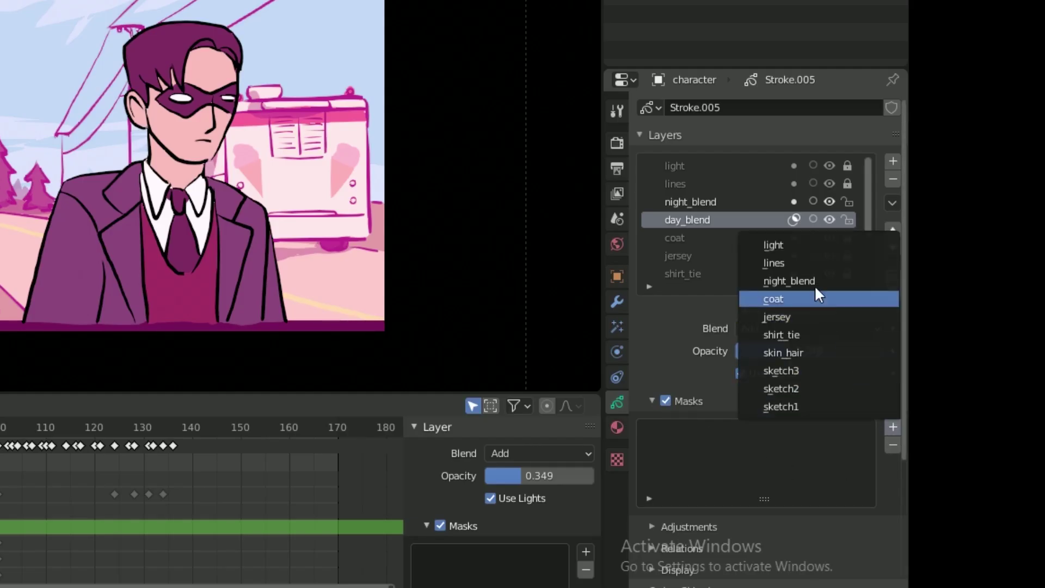
click(799, 295)
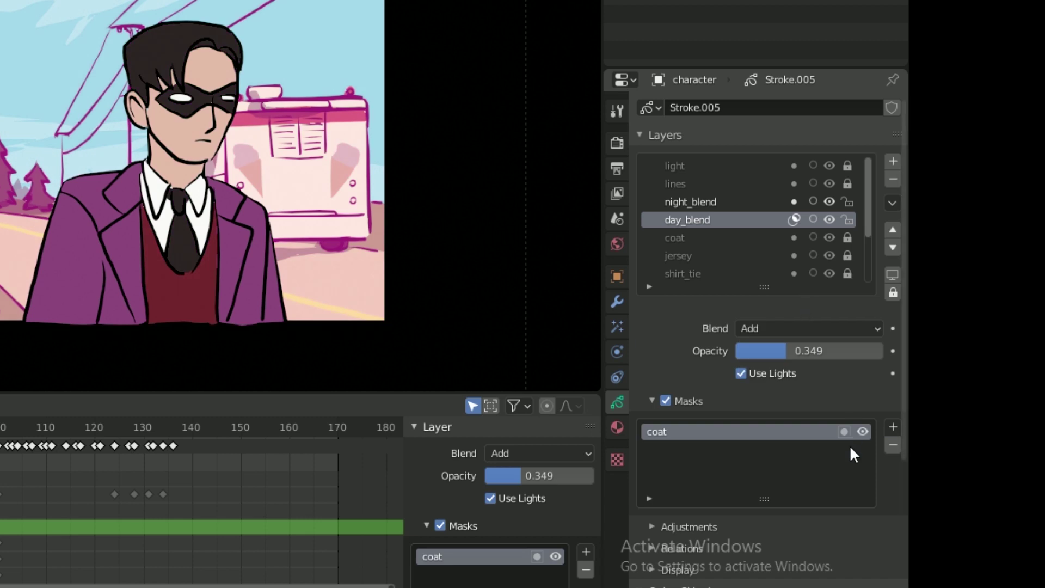
click(893, 428)
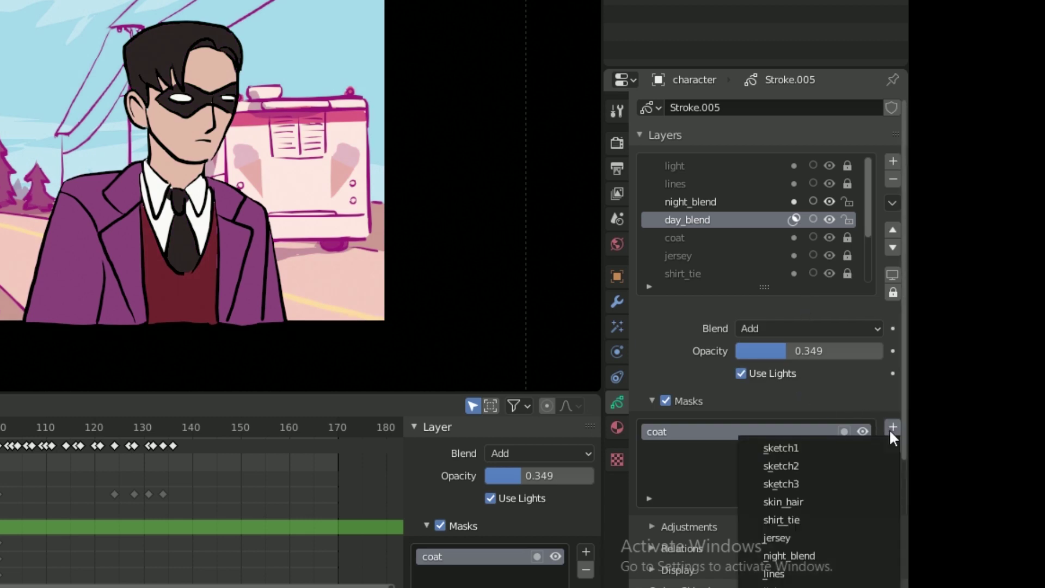
click(792, 504)
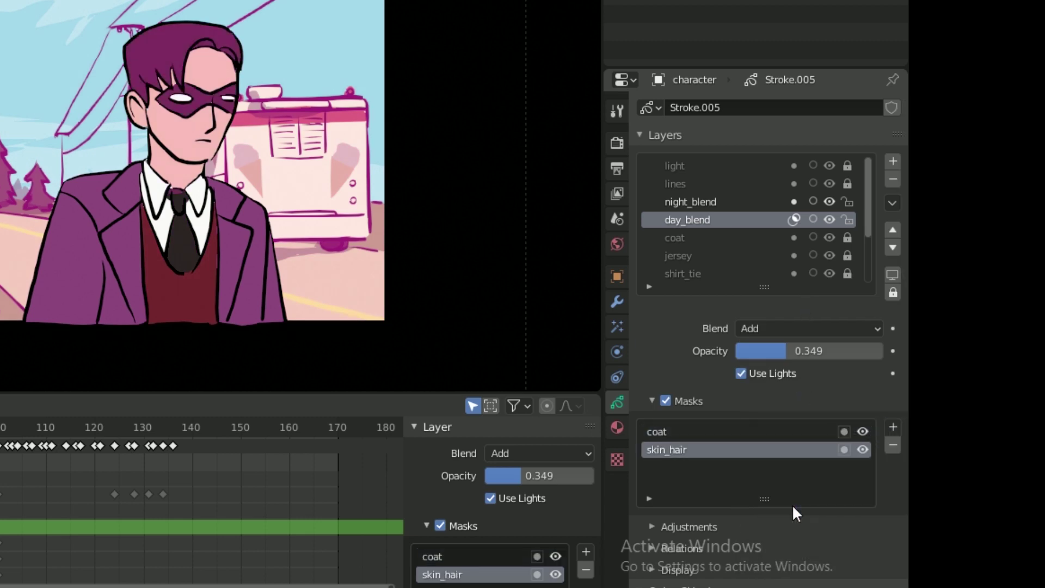
click(893, 428)
click(847, 525)
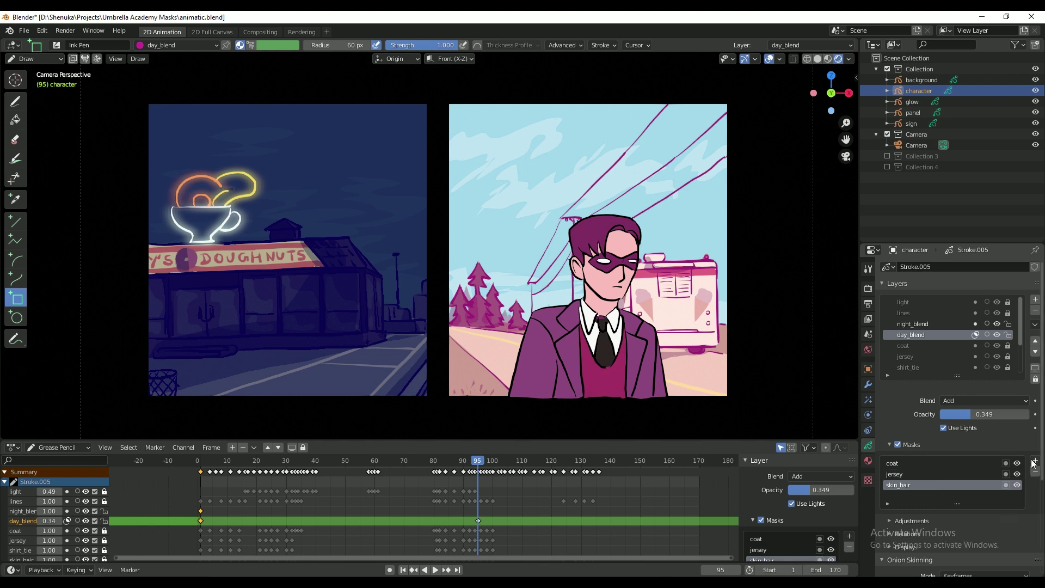
click(1034, 463)
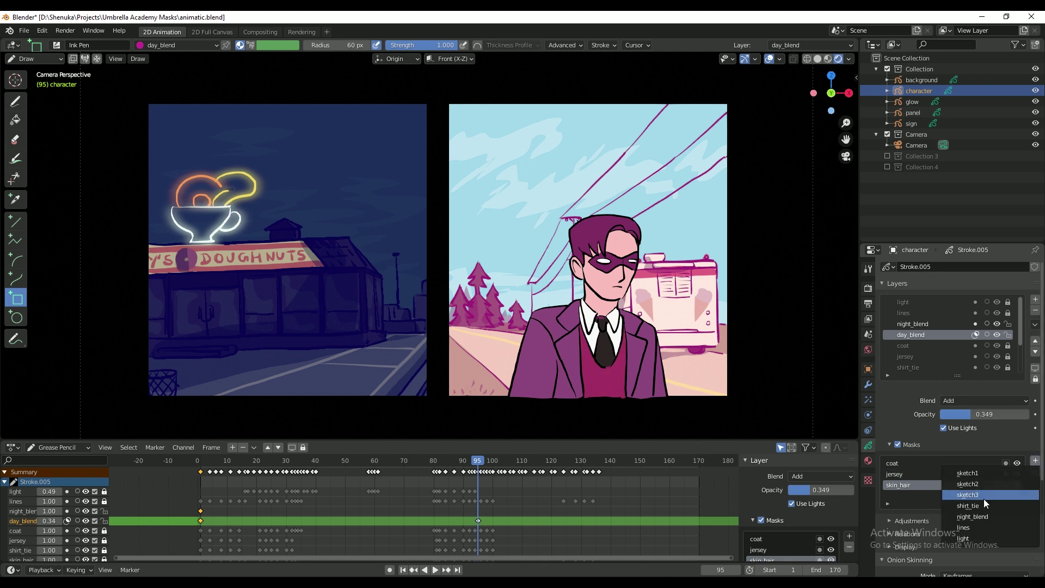
click(974, 501)
drag(477, 524, 200, 531)
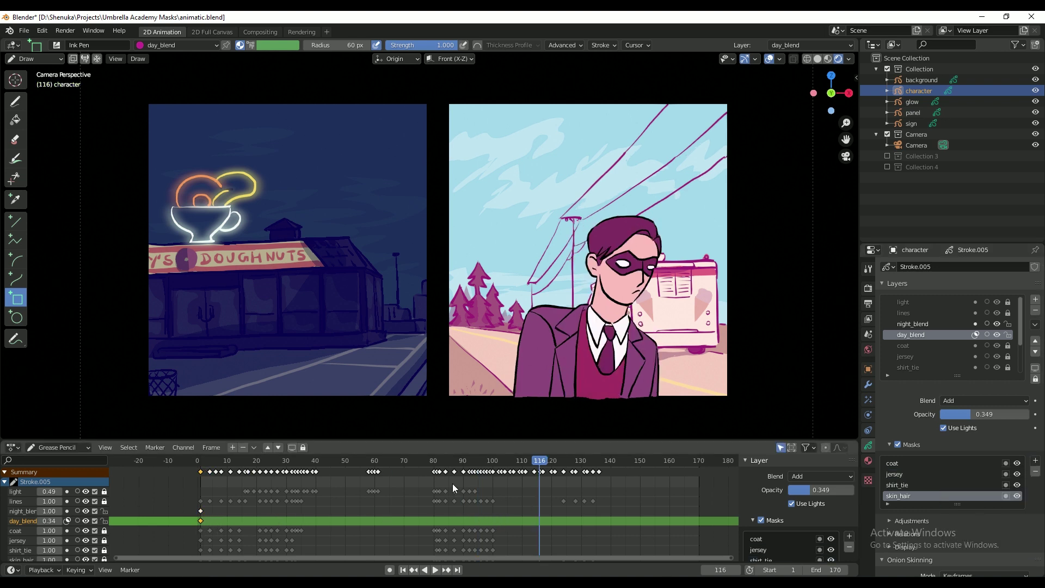
mouse_move(439, 462)
mouse_down()
mouse_move(430, 461)
mouse_move(452, 462)
mouse_up()
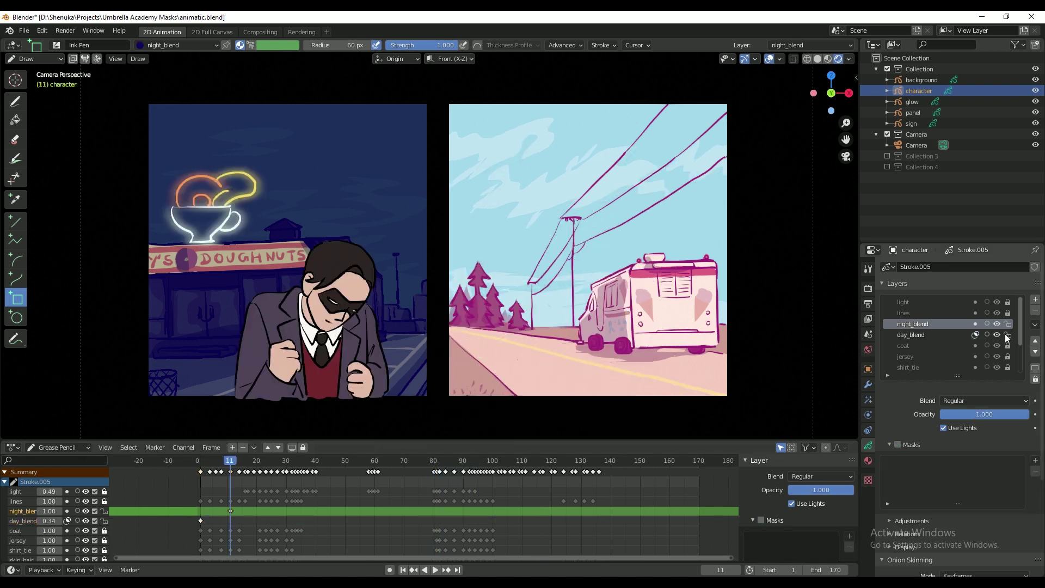
Draw a dark-blue box over the left panel on night_blend and set it to Add blending
mouse_move(144, 102)
mouse_down()
mouse_move(354, 369)
mouse_move(431, 401)
mouse_up()
key(Return)
click(963, 402)
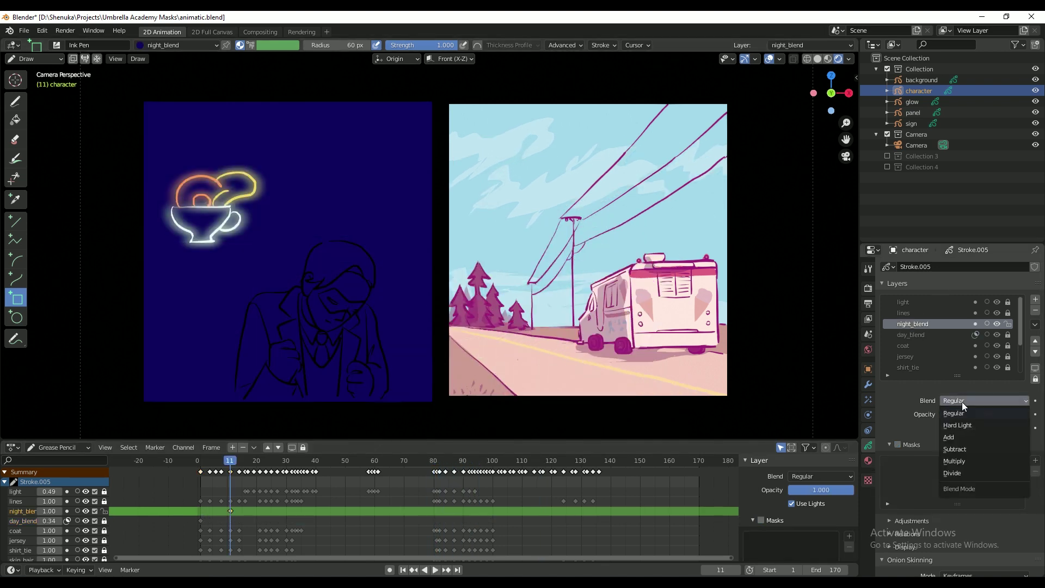
click(962, 437)
Mask night_blend with skin_hair, shirt_tie, jersey and coat, then play the animation
click(898, 444)
click(1036, 461)
click(997, 404)
click(1036, 461)
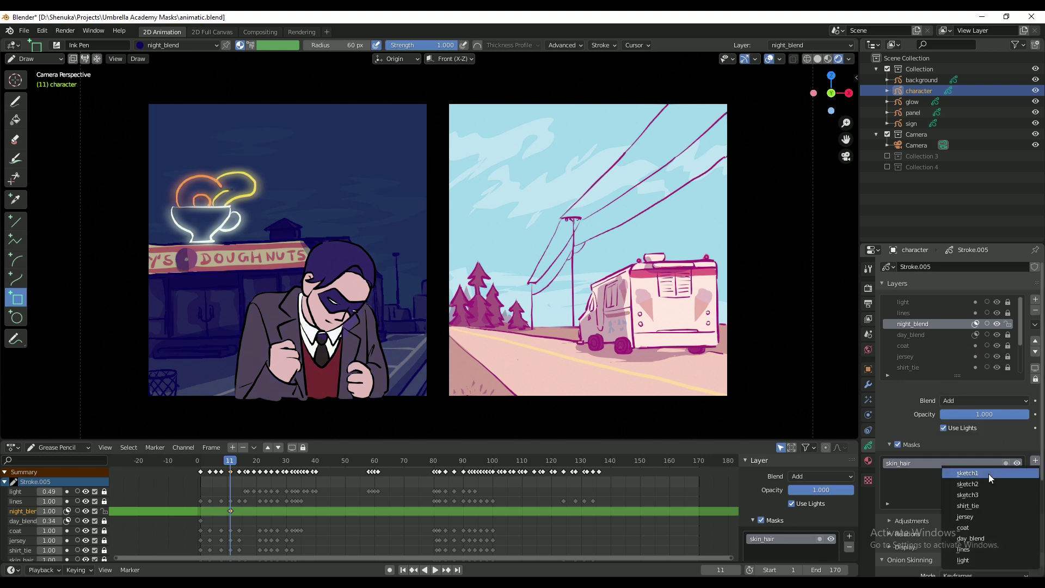
click(968, 505)
click(1036, 460)
click(966, 506)
click(1036, 461)
click(963, 505)
key(space)
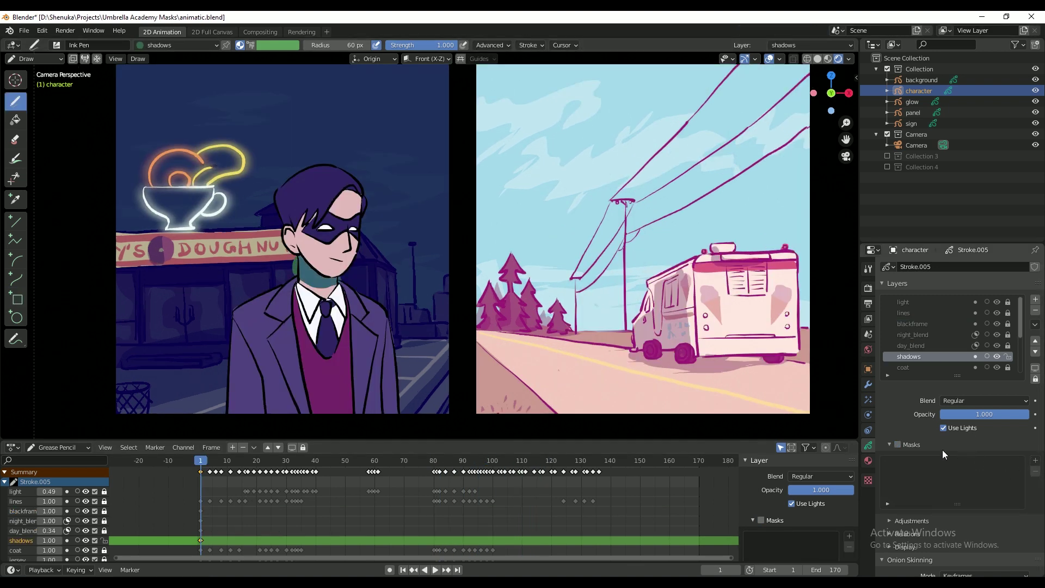
Enable masking on the shadows layer with skin_hair, coat, jersey and shirt_tie
click(897, 445)
click(1036, 461)
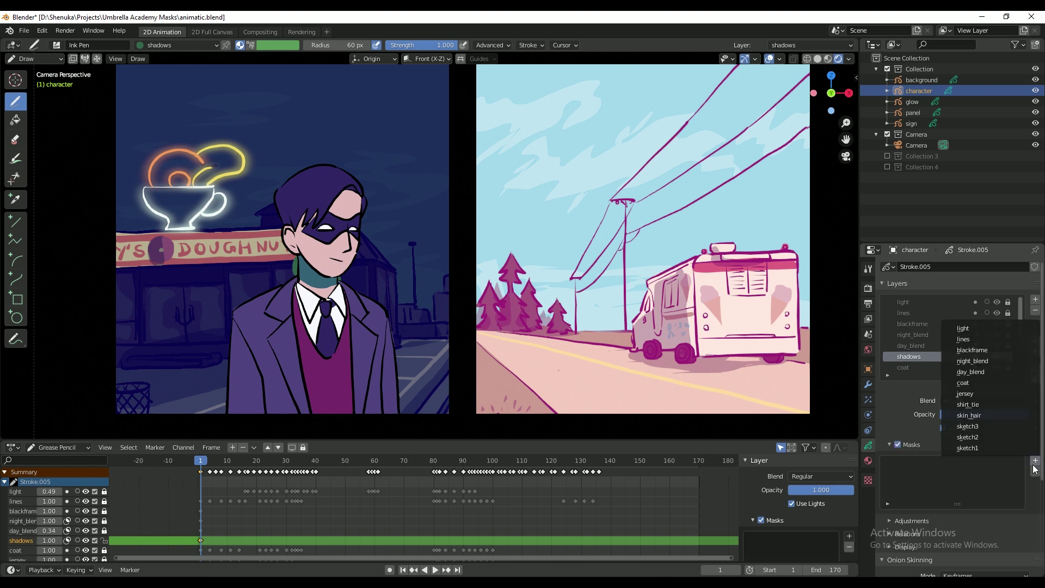
click(1005, 417)
click(1036, 462)
click(974, 394)
click(1036, 461)
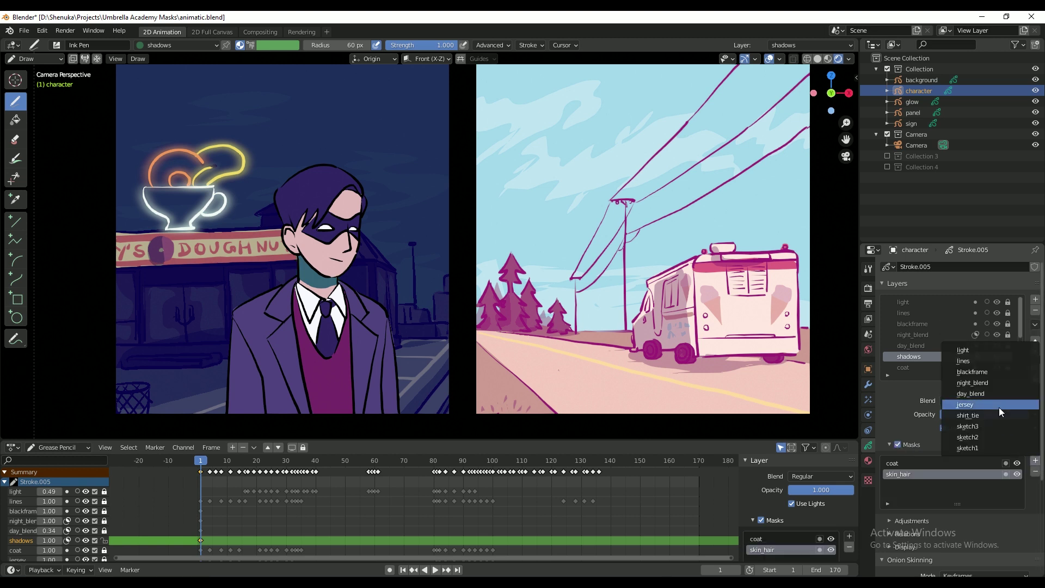
click(999, 405)
click(1036, 462)
click(975, 522)
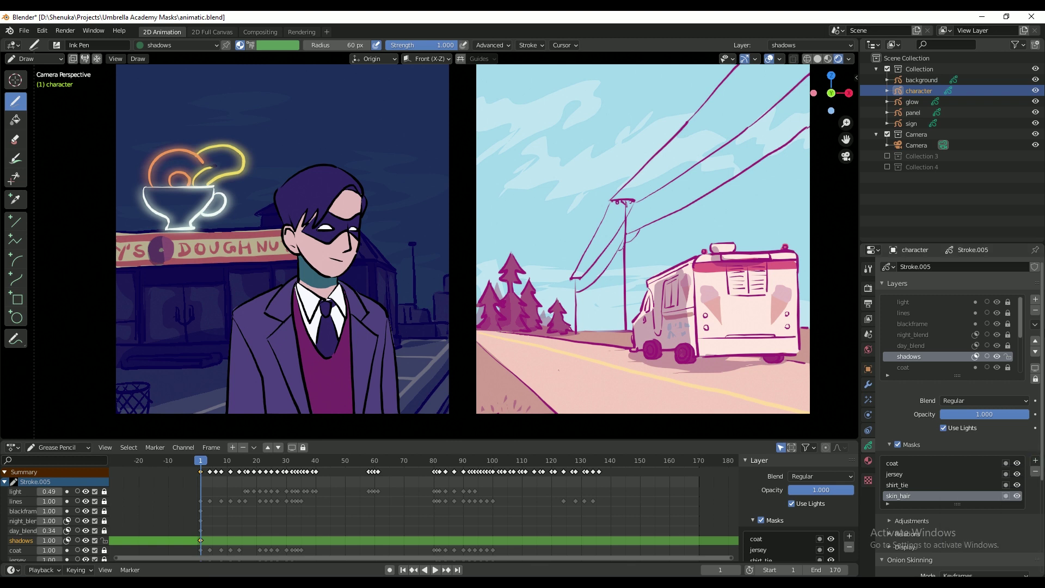
Set the shadows layer to Multiply blending at 0.789 opacity
mouse_move(1011, 418)
mouse_down()
mouse_move(979, 416)
mouse_move(988, 417)
mouse_up()
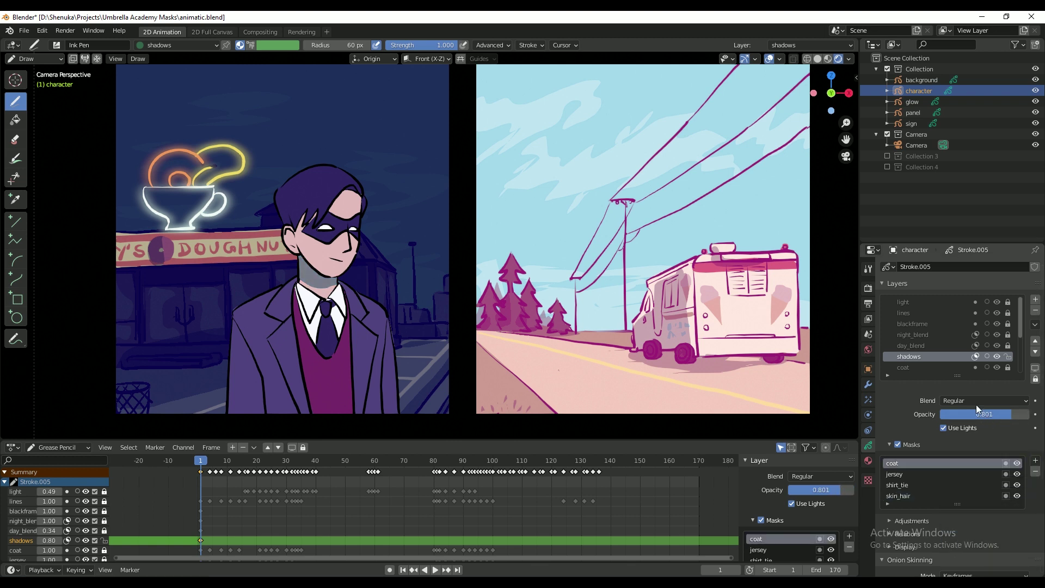
click(975, 404)
click(960, 459)
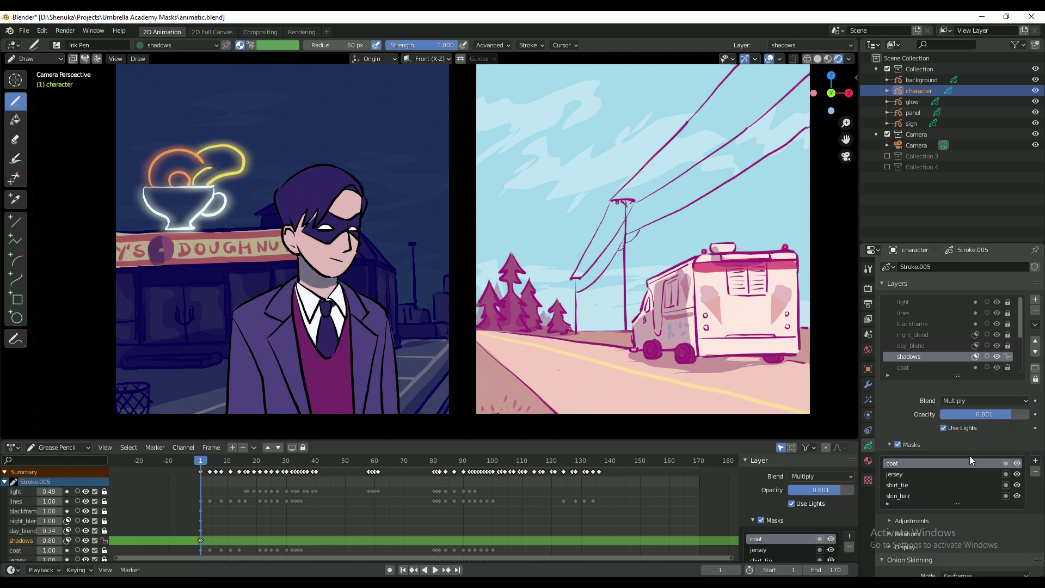
drag(1007, 414, 1004, 414)
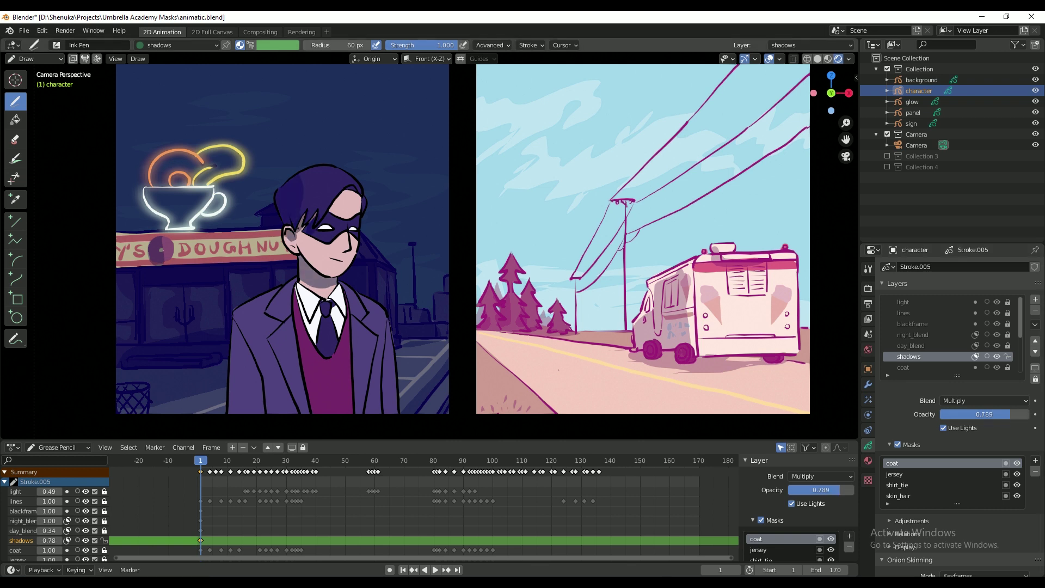
Paint dark shading beside the collar and down the coat lapel, then play back to check
drag(272, 316, 269, 406)
drag(302, 302, 322, 352)
drag(272, 380, 255, 413)
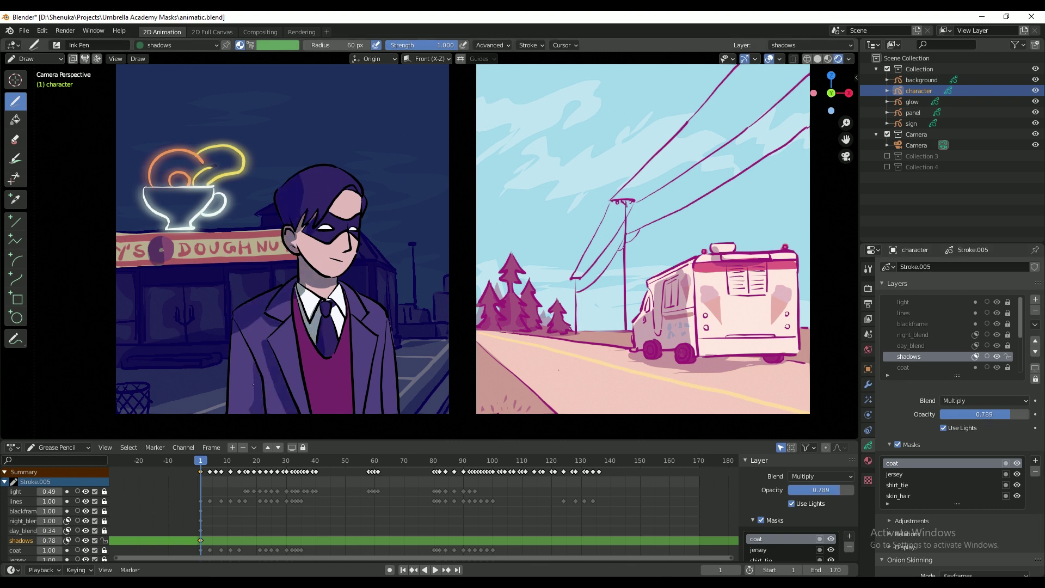
drag(262, 364, 253, 412)
key(space)
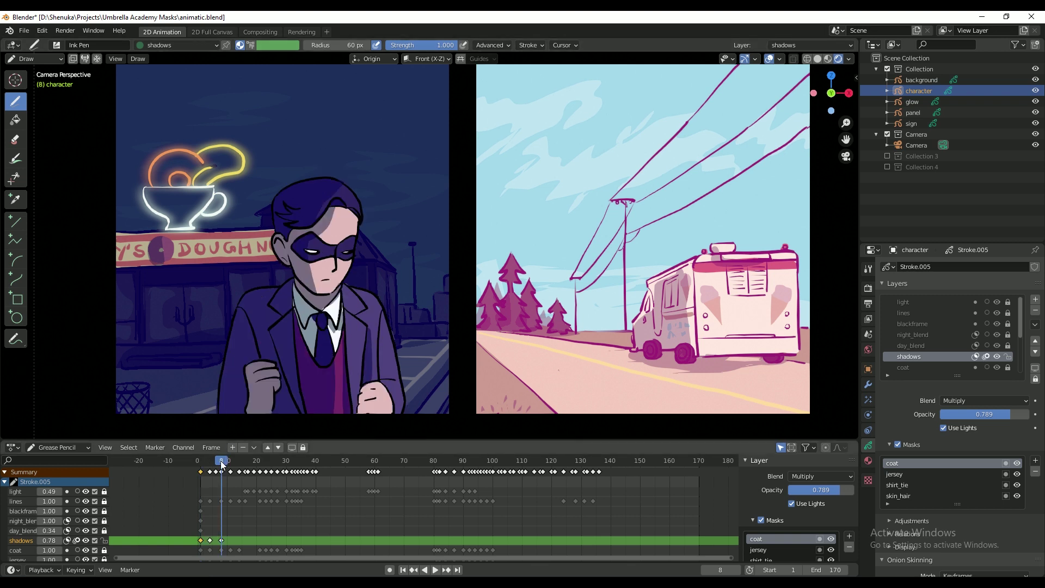
key(space)
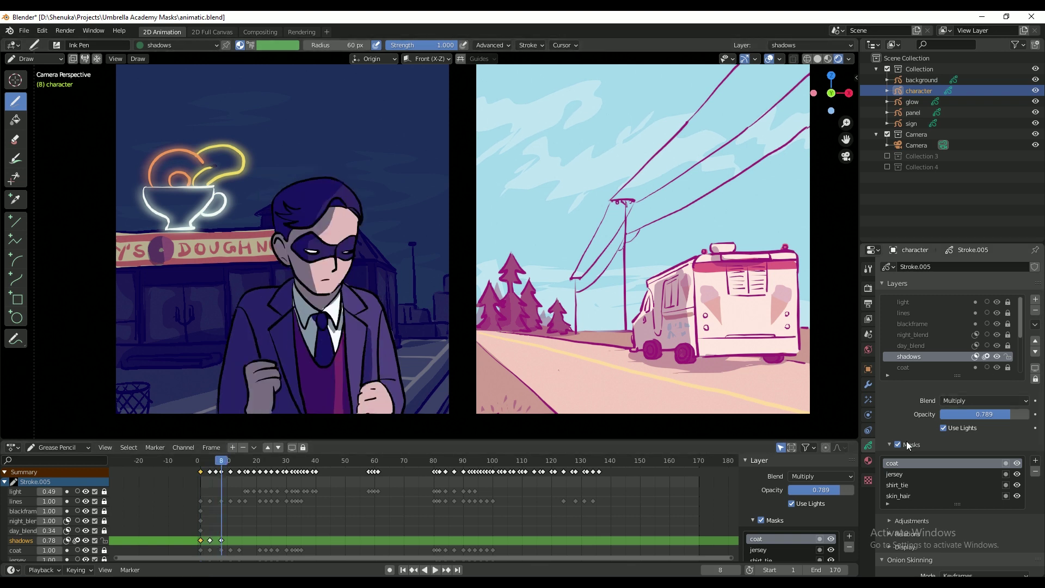
Toggle the shadows layer's masks off and on to compare, then replay the animation
click(898, 444)
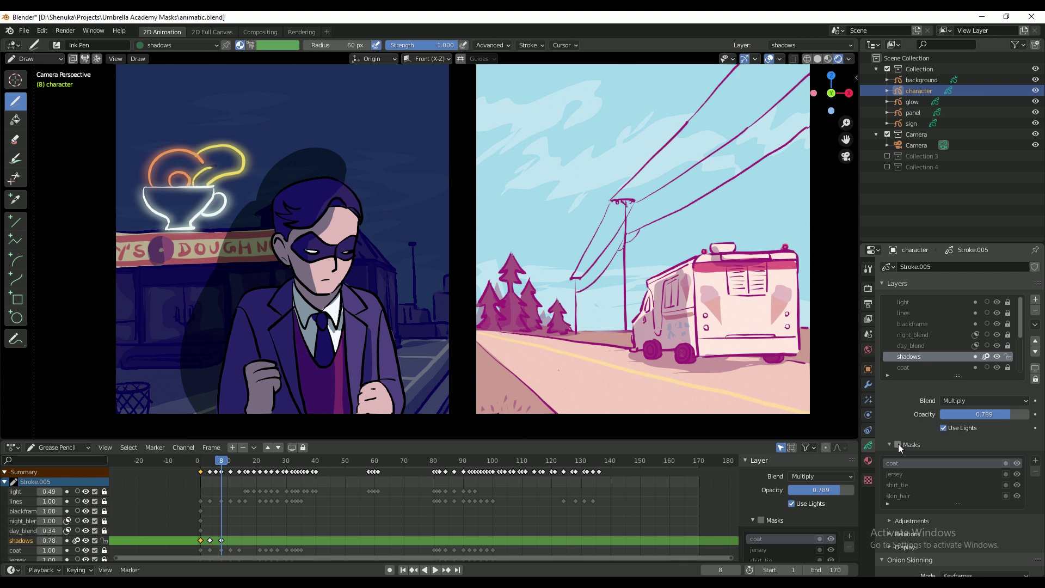
click(899, 444)
click(898, 445)
click(898, 444)
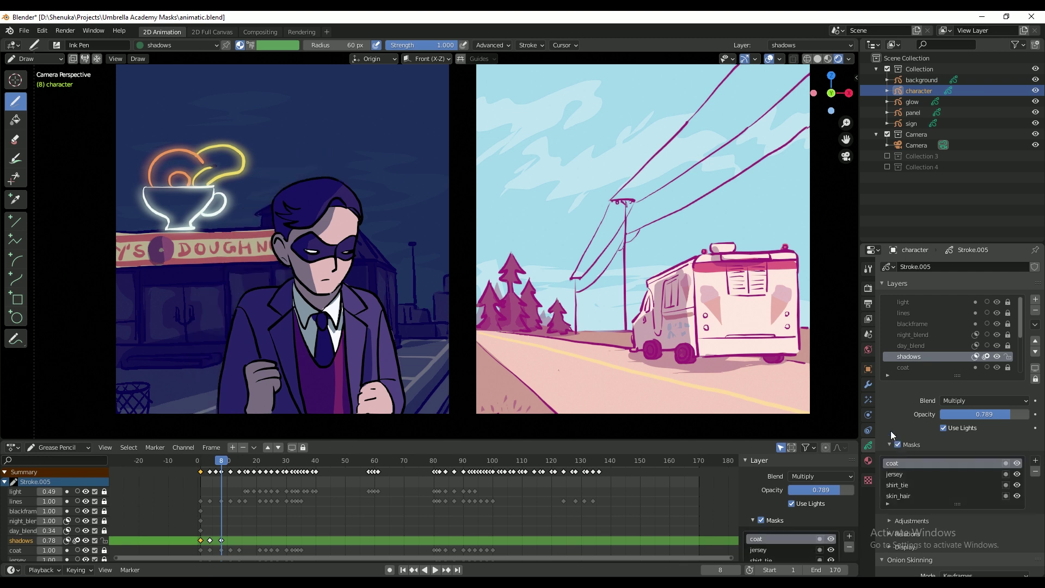
key(space)
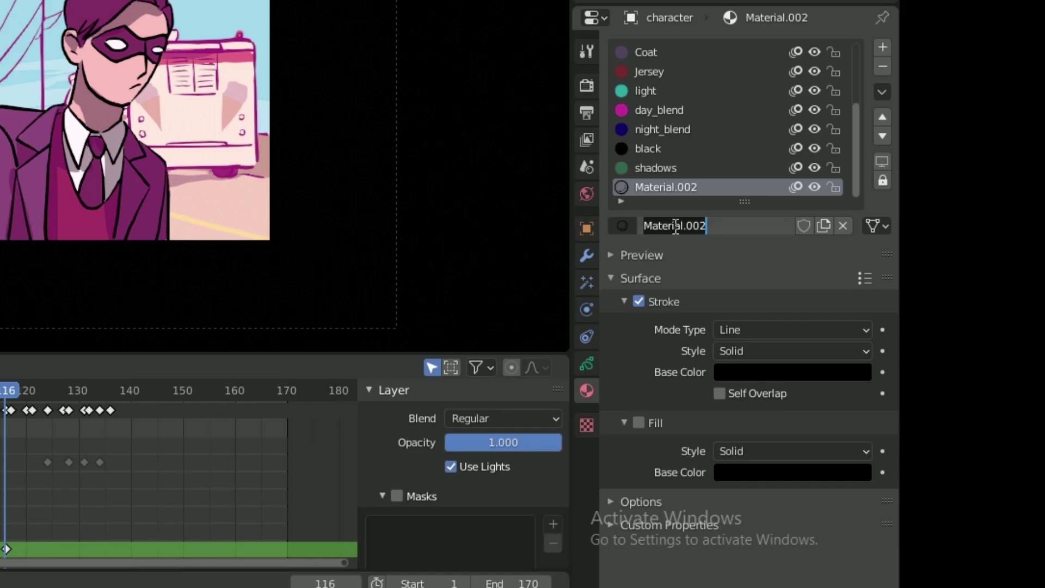
Name the material Argyle, turn stroke off and fill on, with Texture as fill style
key(Return)
click(638, 302)
click(639, 423)
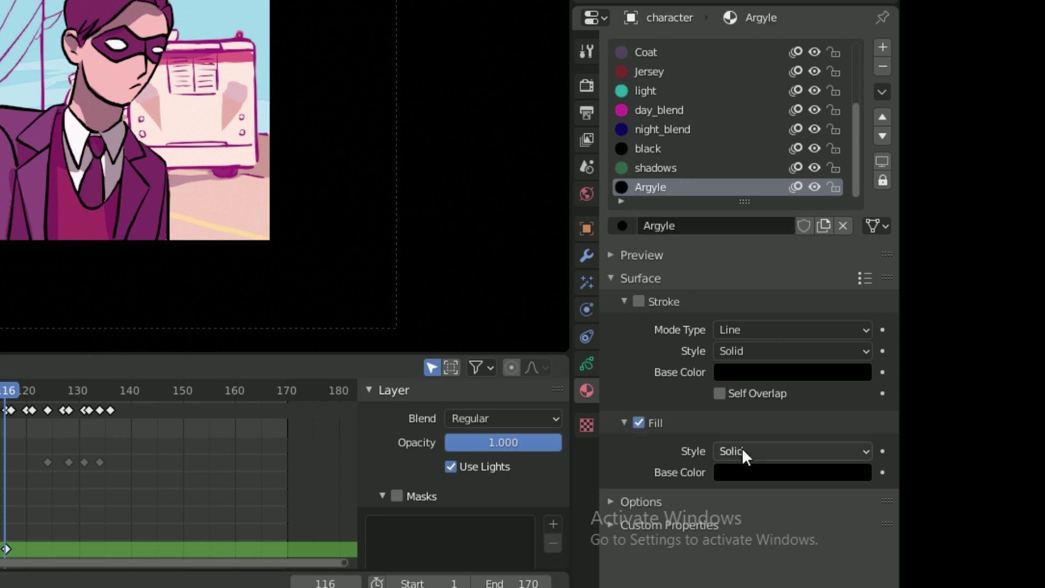
click(743, 449)
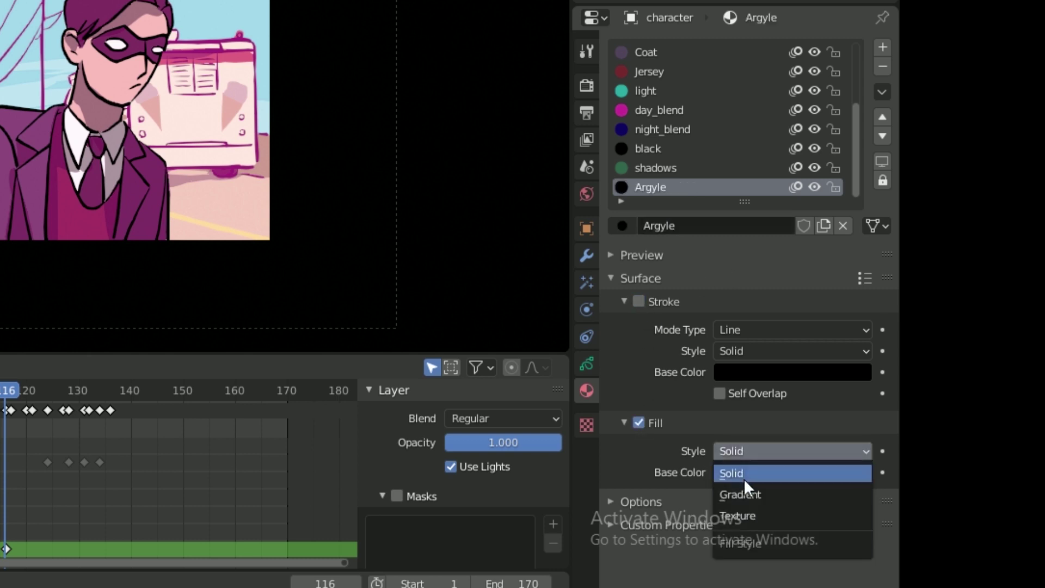
click(747, 513)
Browse for the fill image in Downloads, into the folder holding the argyle pattern
scroll(896, 389, down, 5)
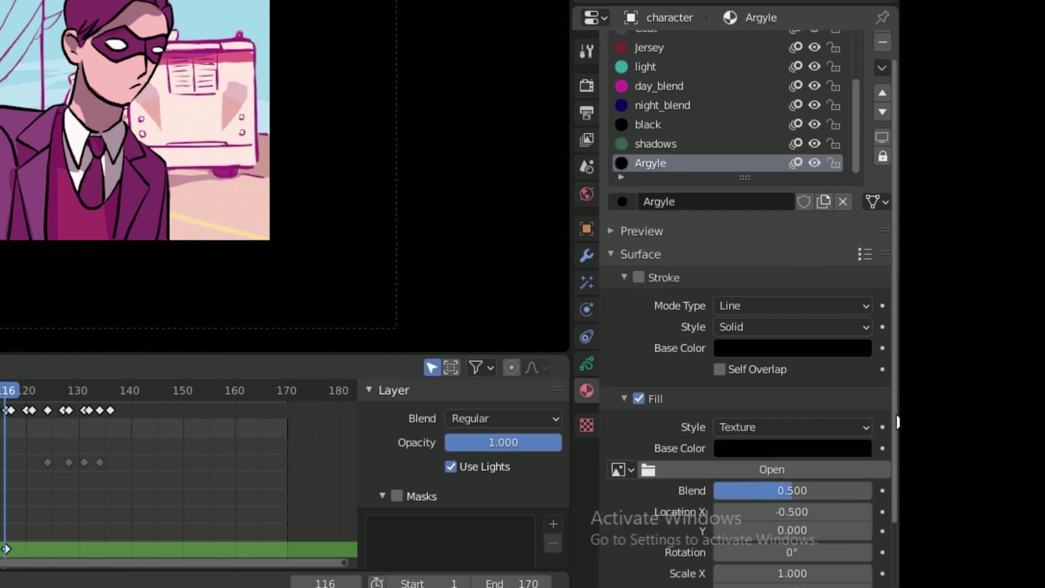
click(834, 390)
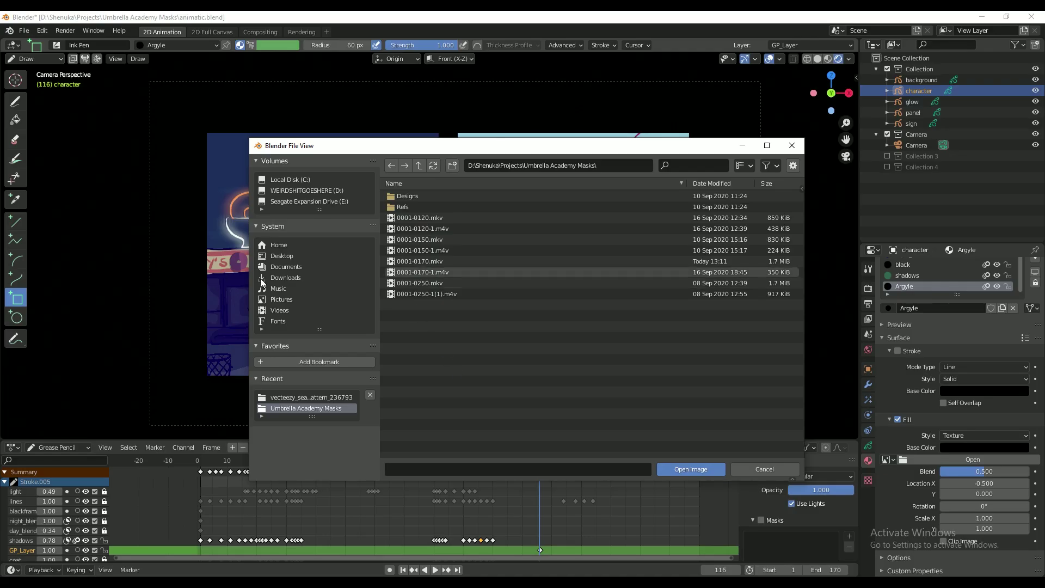
click(279, 278)
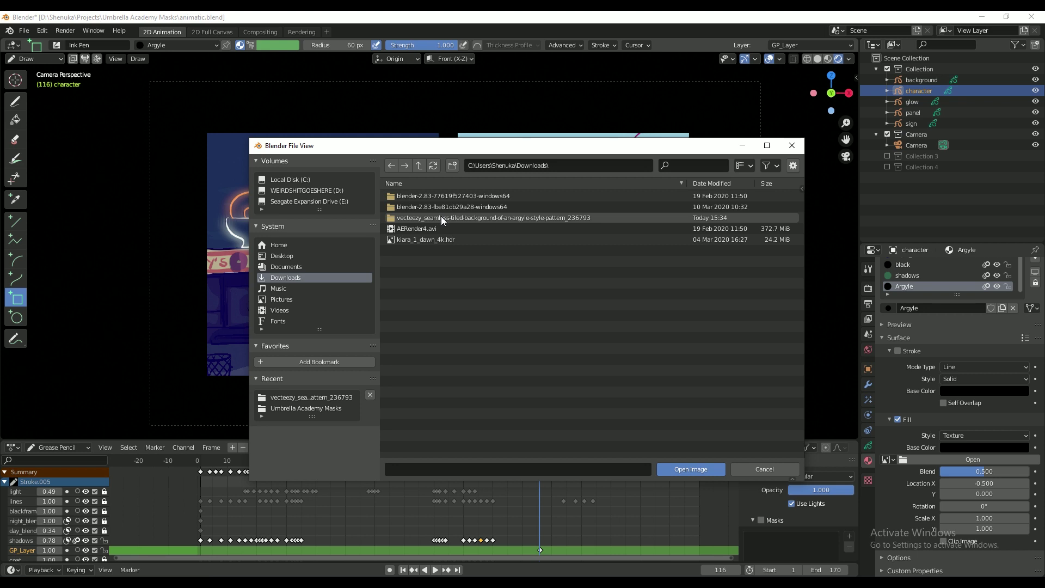
double_click(441, 217)
Load the argyle pattern image and turn on masking for the argyle layer
double_click(433, 194)
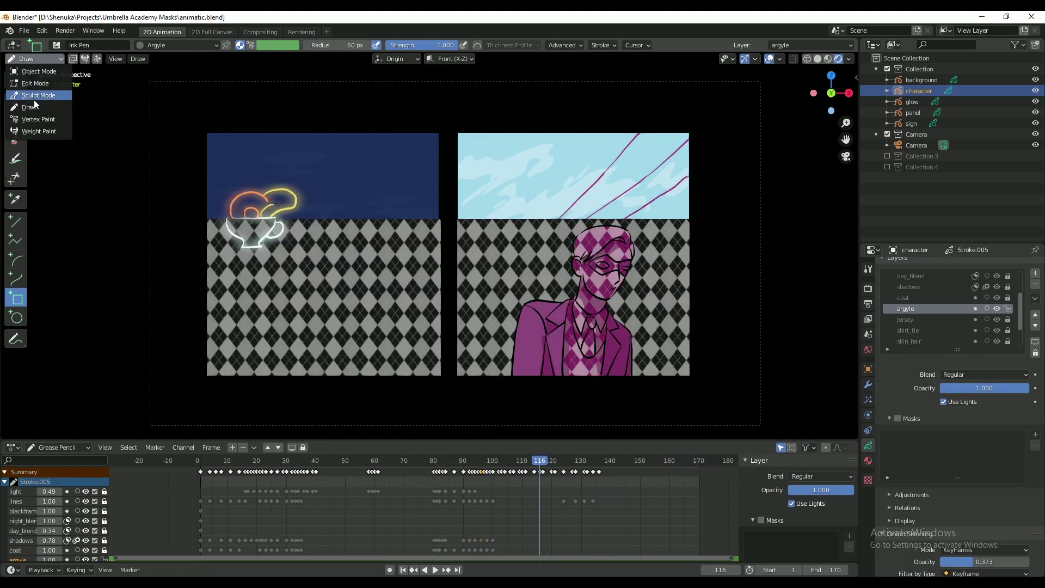
click(34, 108)
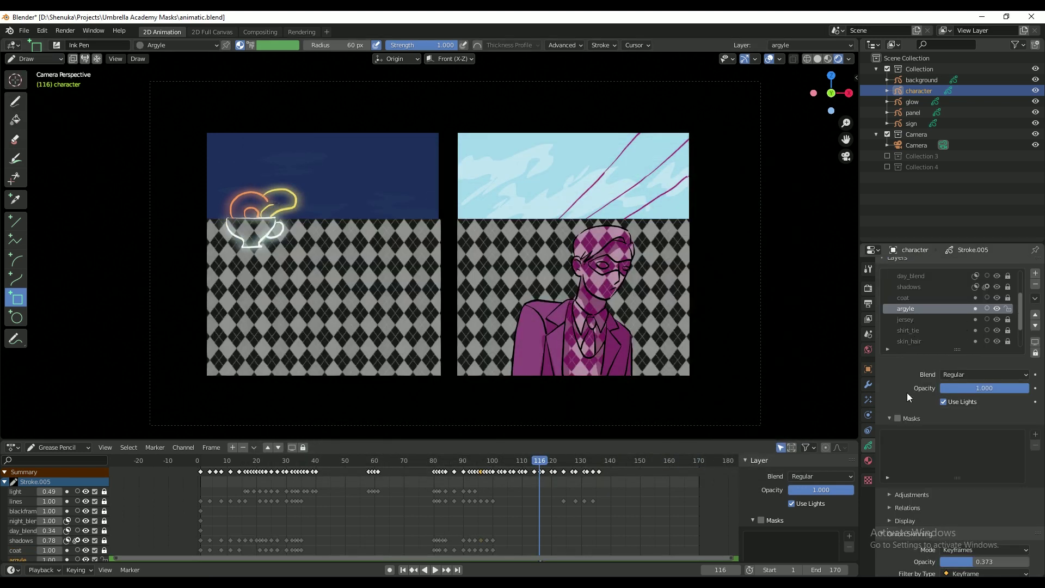
click(899, 418)
Mask the argyle layer with the jersey layer and lower its opacity to about 0.54
click(1035, 435)
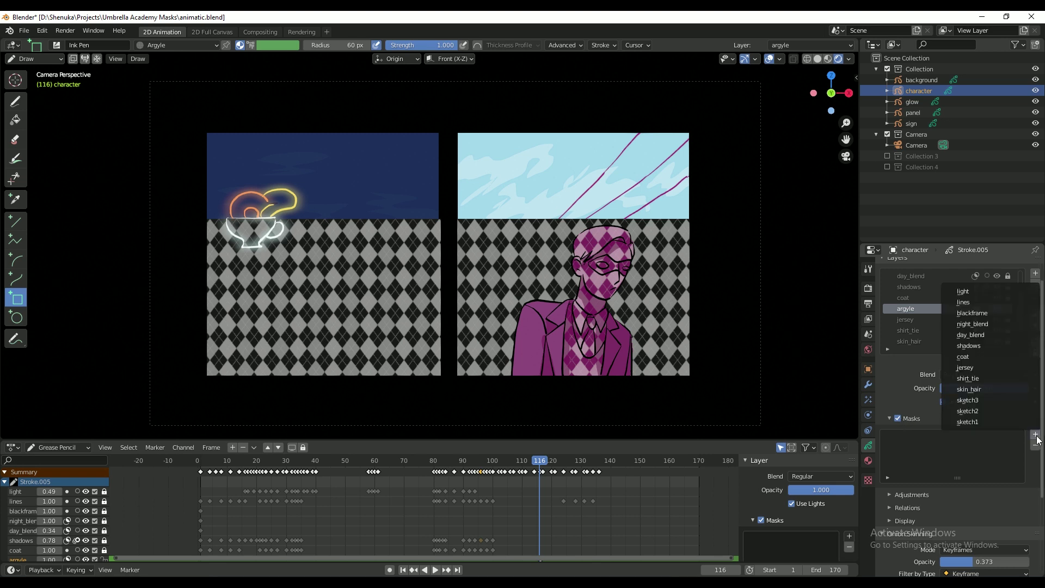
click(1001, 368)
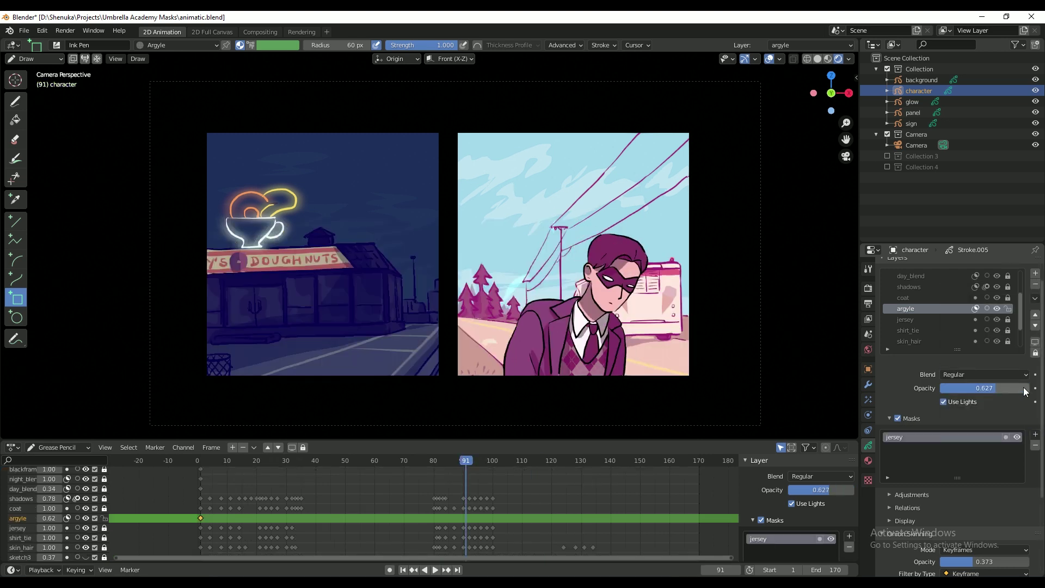
drag(984, 388, 977, 388)
drag(308, 460, 204, 467)
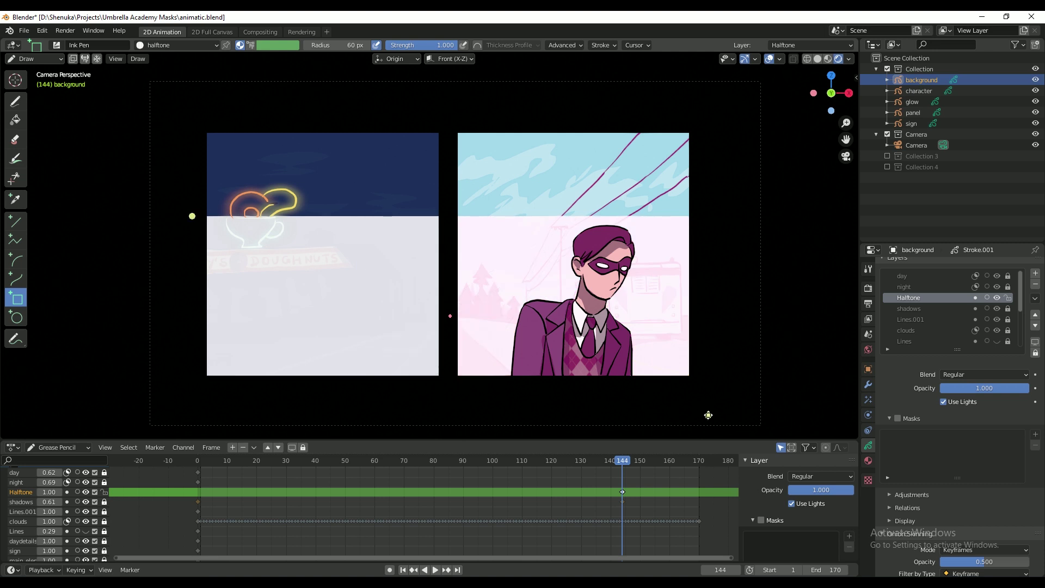
Move the halftone strokes in Edit Mode, then return to Draw Mode
click(32, 58)
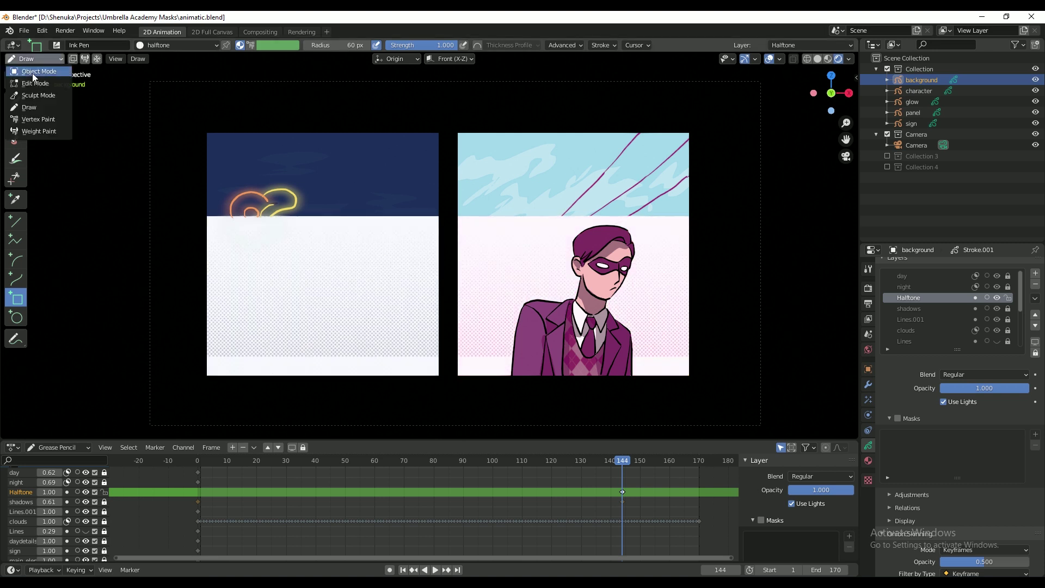
click(34, 83)
key(g)
click(32, 59)
click(46, 108)
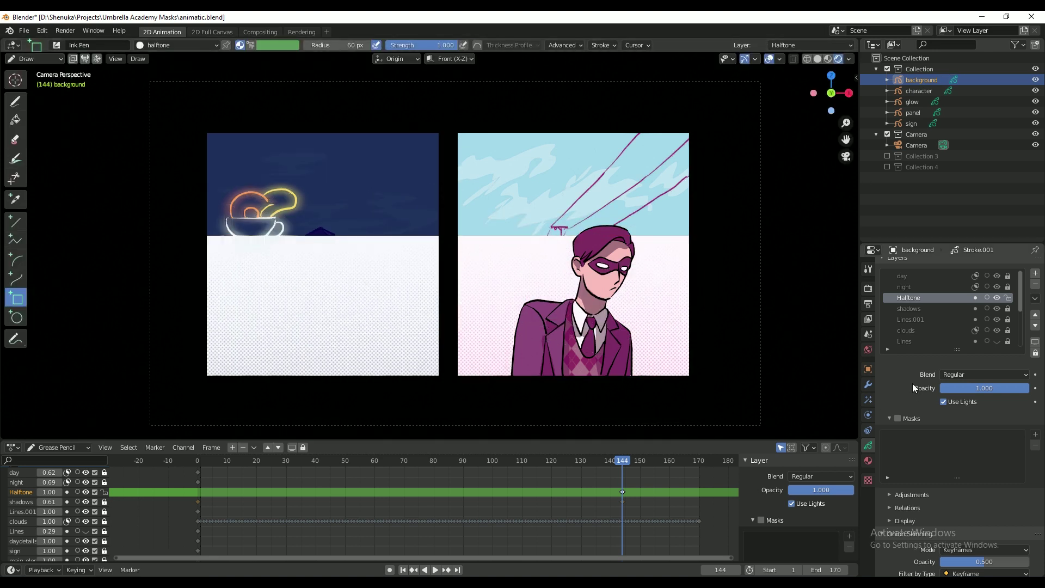
Set the Halftone layer's blend to Multiply and mask it with main_elements and ground
click(985, 375)
click(959, 438)
click(898, 418)
click(1036, 434)
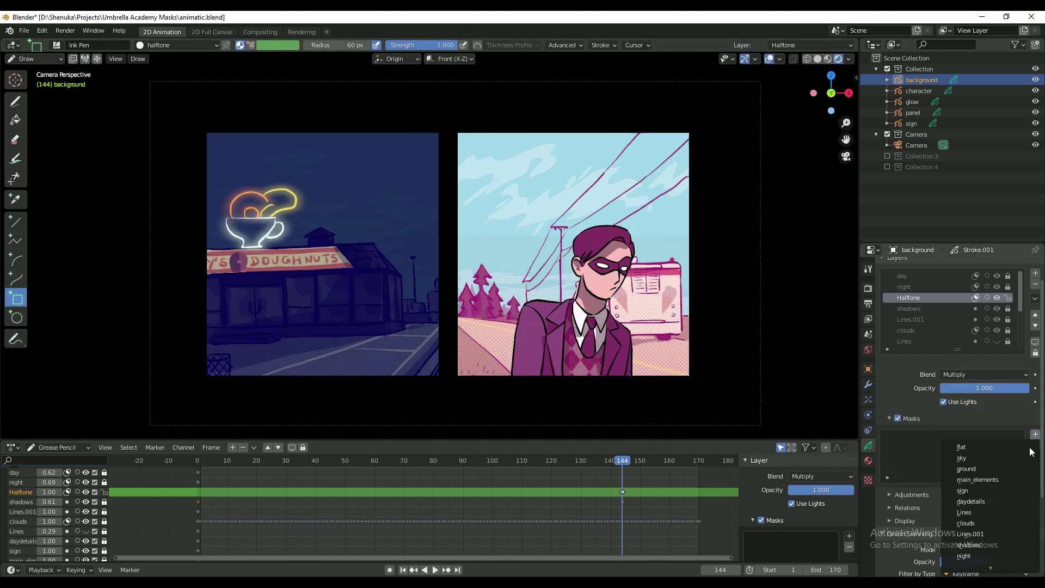
click(966, 479)
click(1036, 433)
click(976, 467)
Save the file, play the animation, and drag the Halftone keyframe to frame 0
key(ctrl+s)
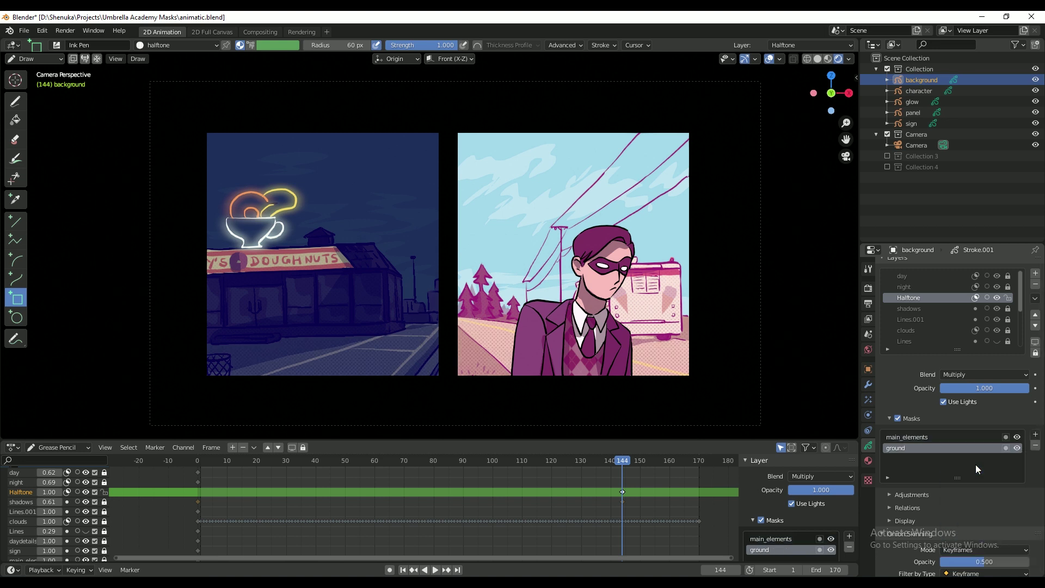
click(344, 502)
key(space)
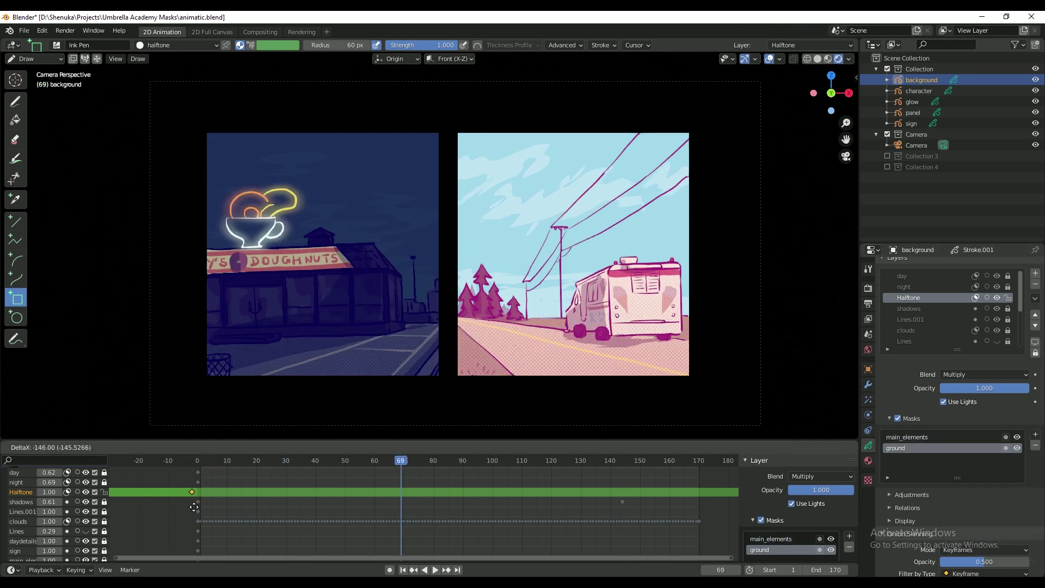
drag(223, 476, 198, 462)
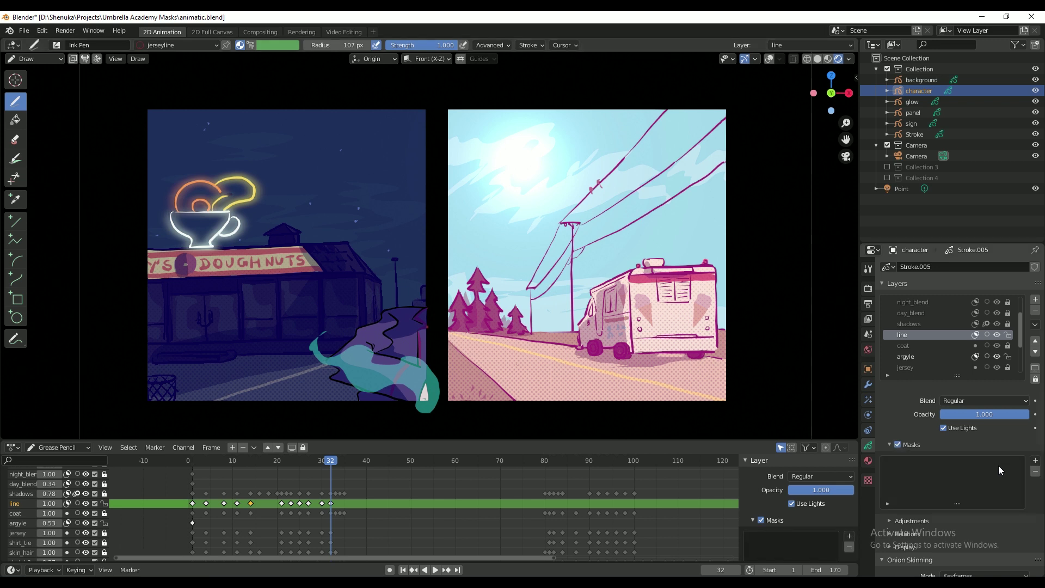
Show the available mask layers from the line layer's Masks panel
click(1035, 460)
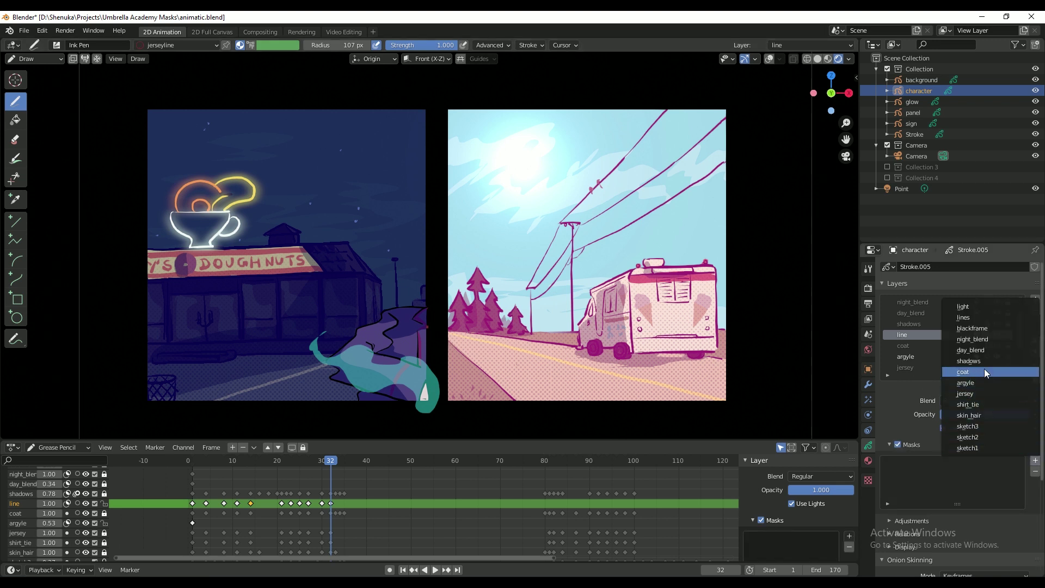